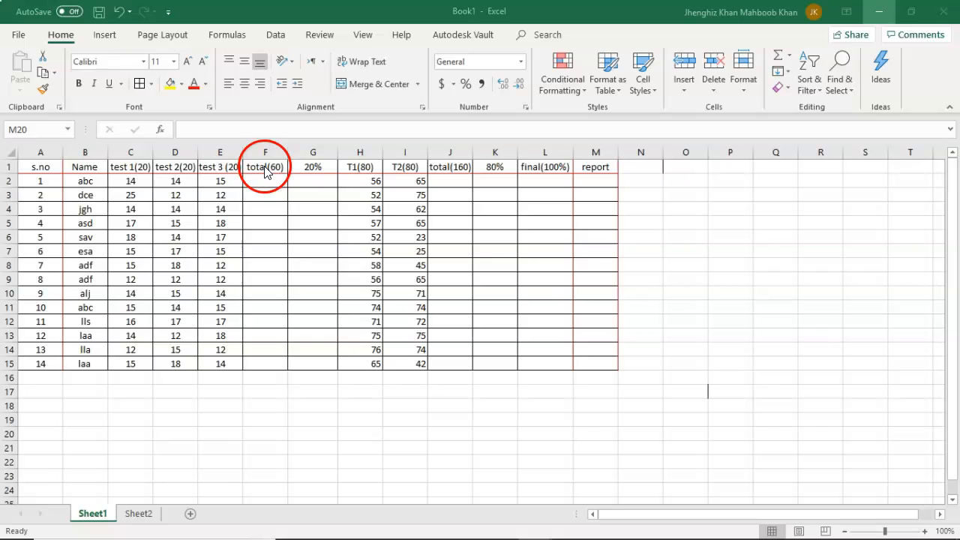
pyautogui.click(788, 59)
pyautogui.click(788, 60)
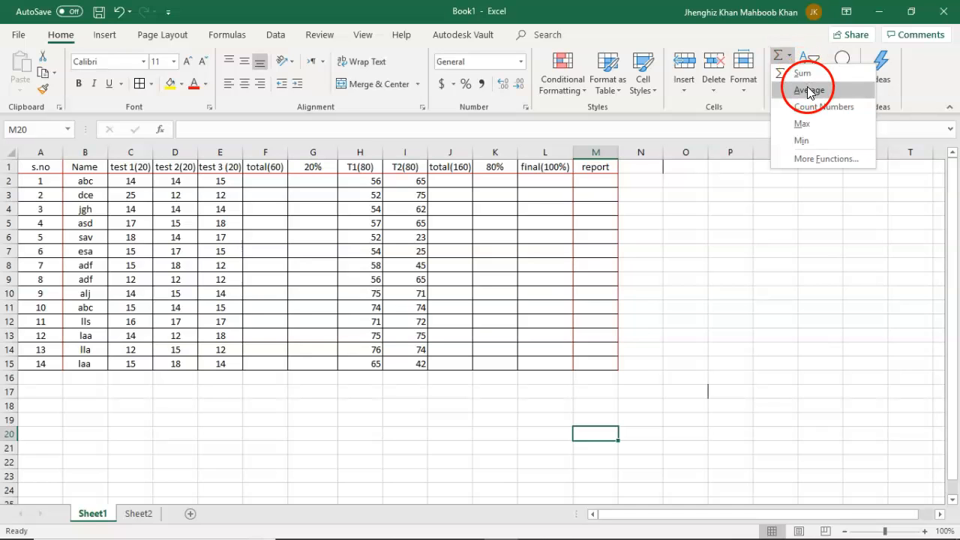
pyautogui.click(802, 176)
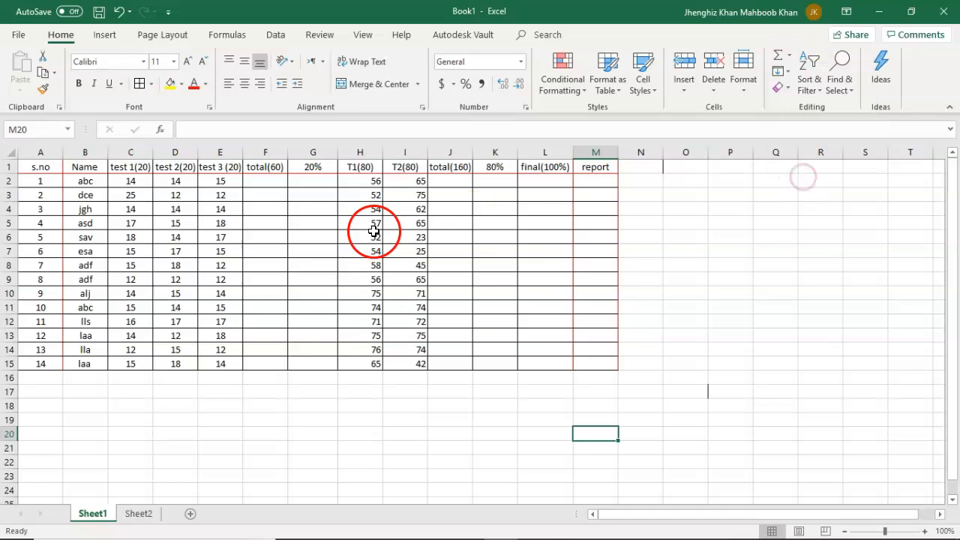
# Enter the formula =SUM(C2:E2) in F2 to total the first student's three test marks.
pyautogui.click(263, 183)
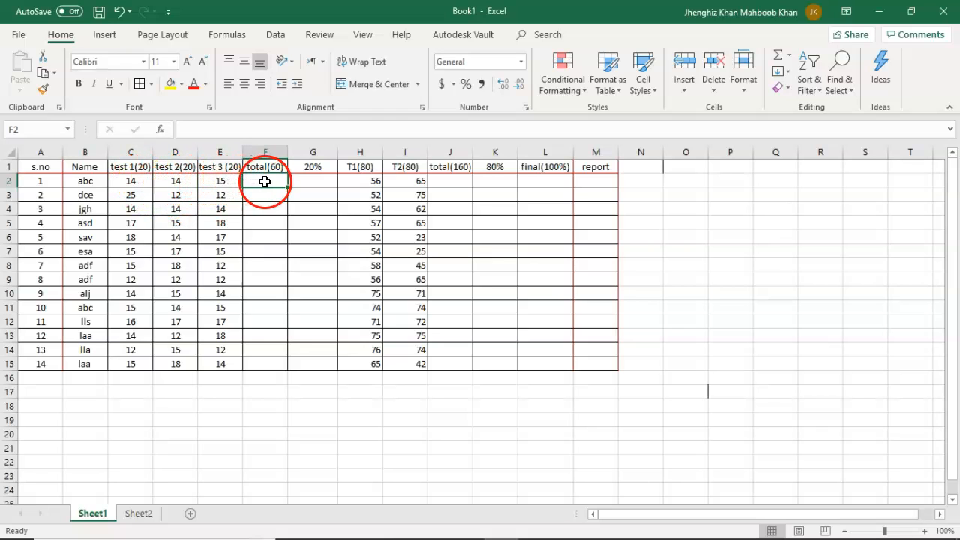
pyautogui.click(199, 129)
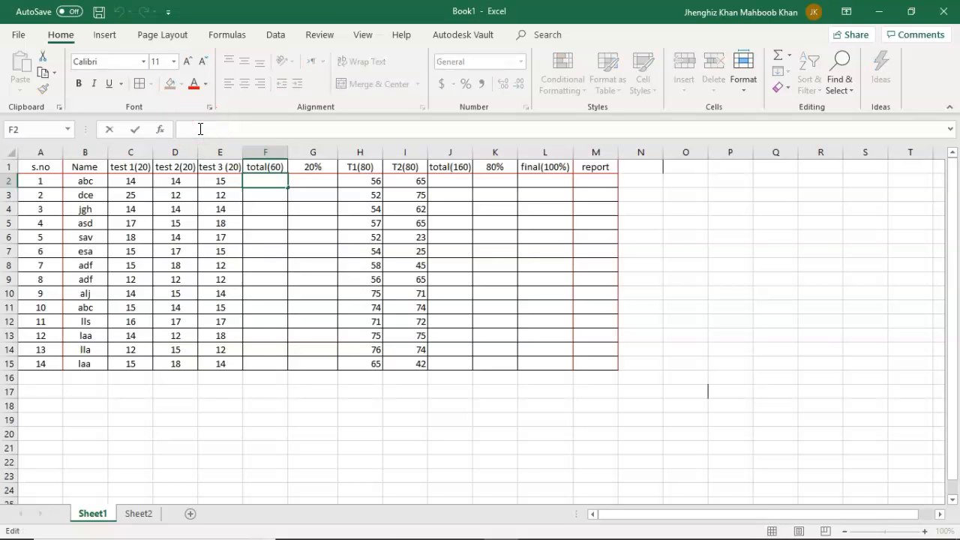
pyautogui.write('=')
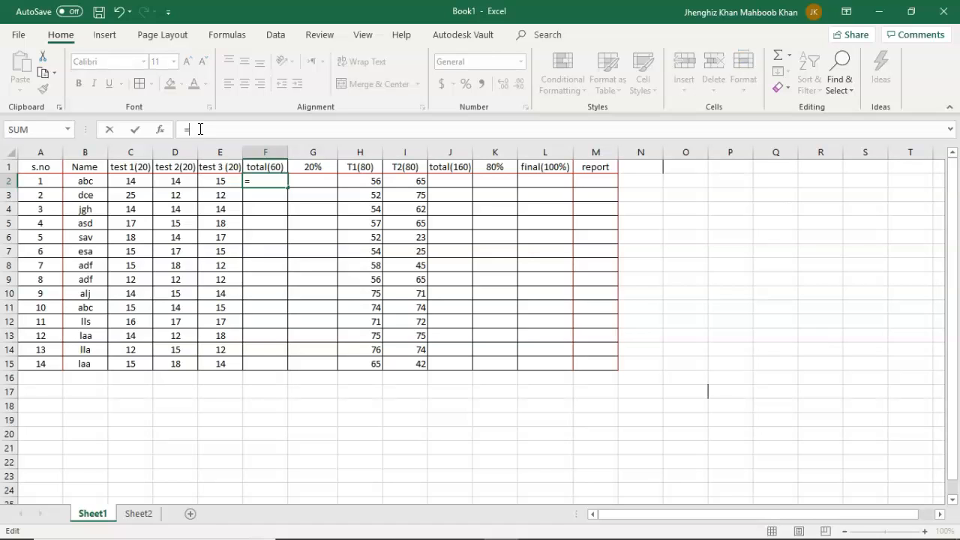
pyautogui.write('SUM')
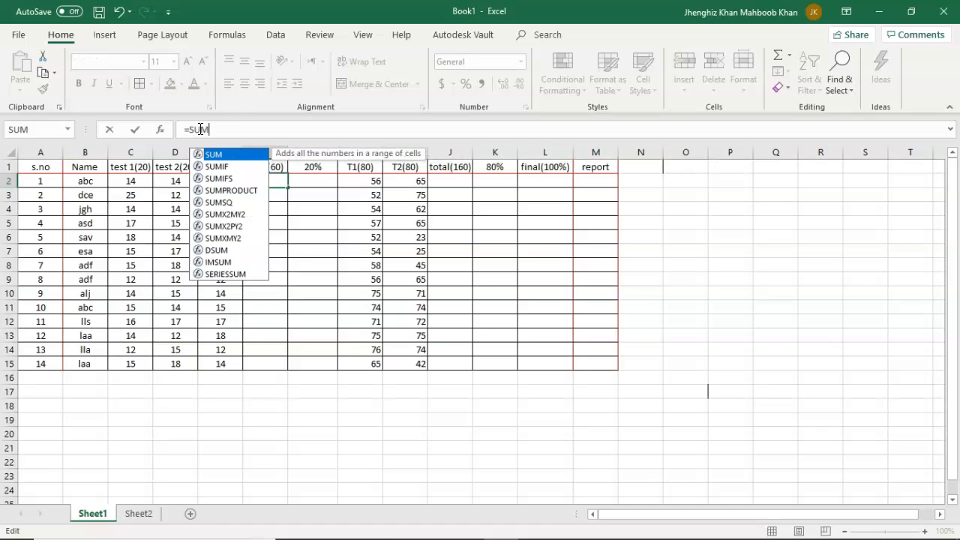
pyautogui.write('(')
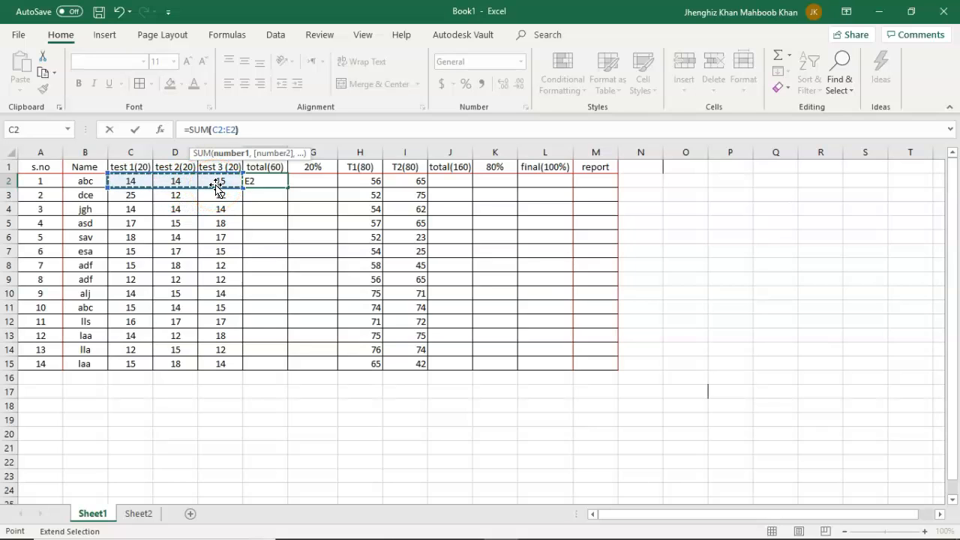
pyautogui.write(')')
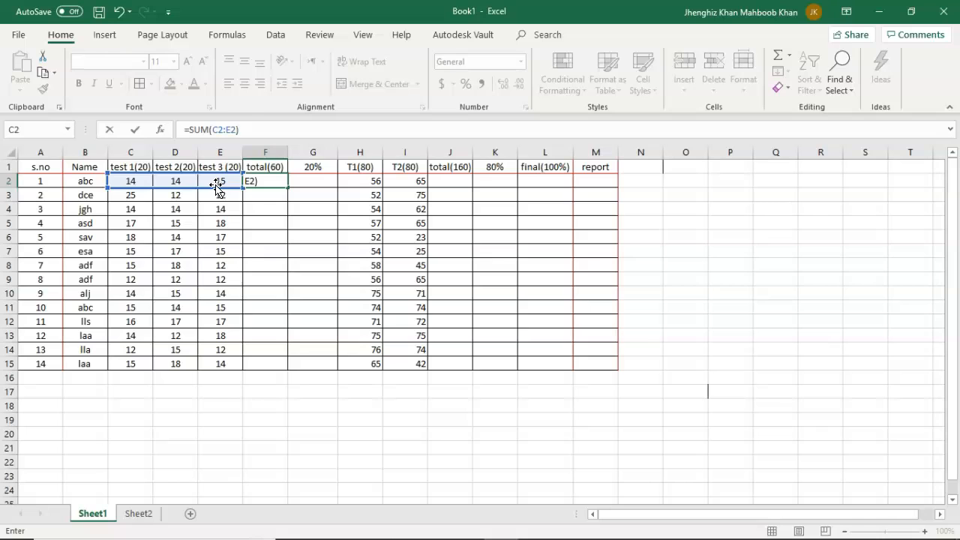
pyautogui.press('Return')
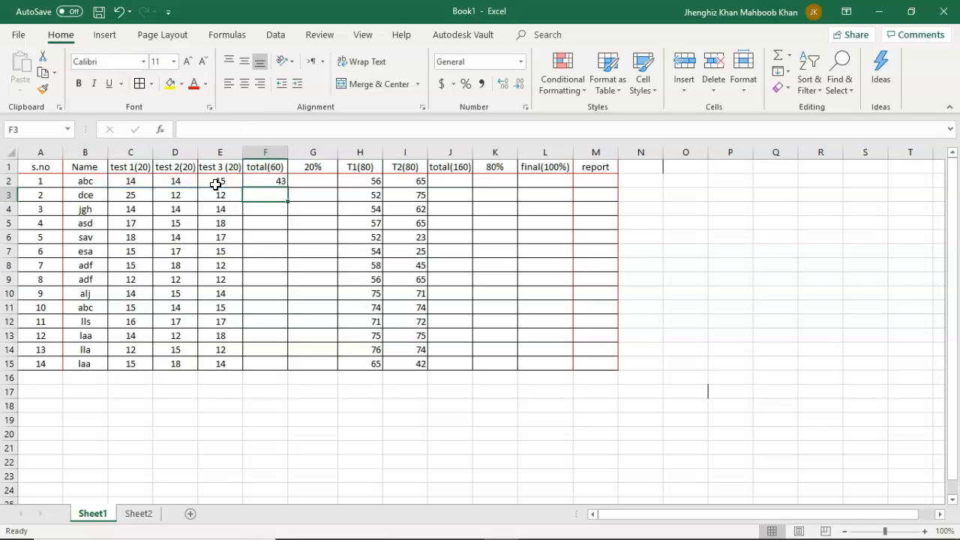
# Fill the total(60) formula from F2 down through F15 for all the students.
pyautogui.click(271, 181)
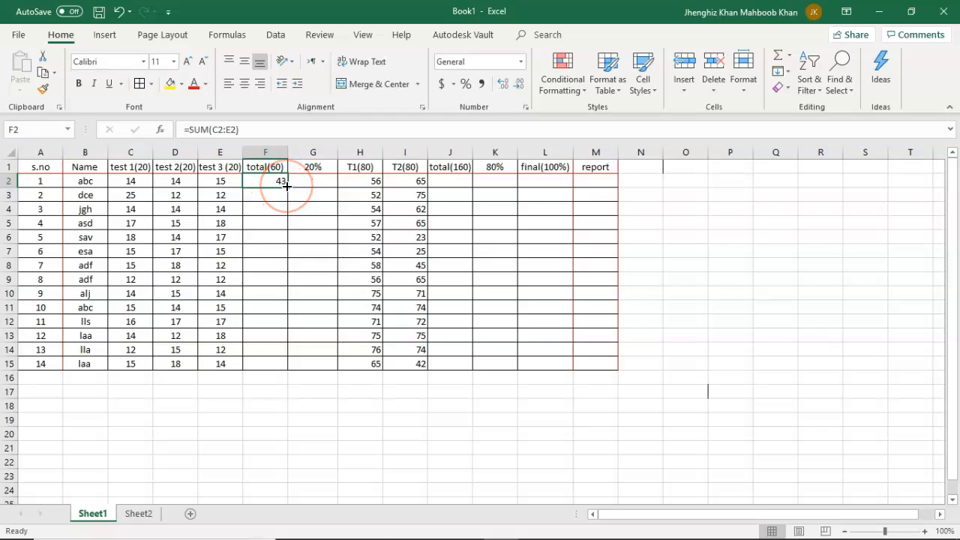
pyautogui.moveTo(286, 186); pyautogui.dragTo(291, 369)
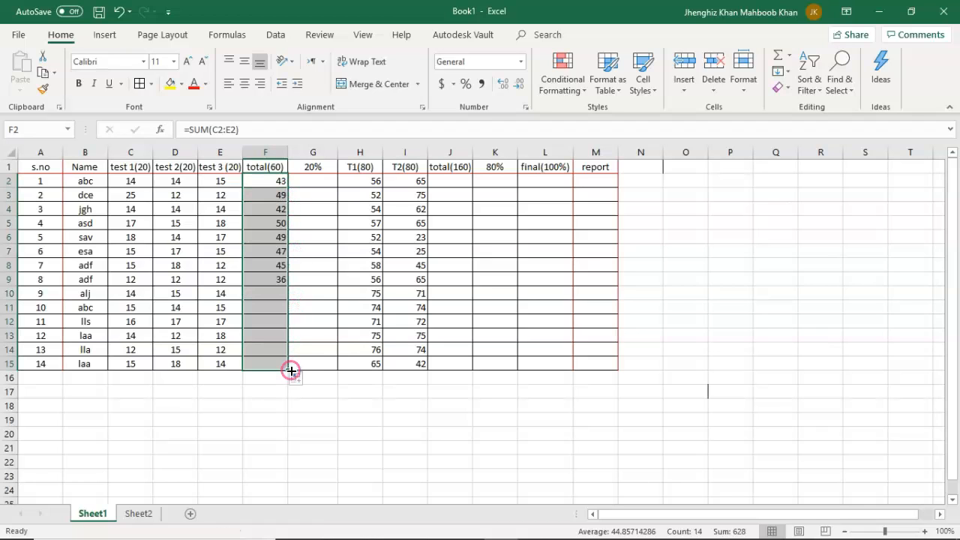
pyautogui.click(263, 401)
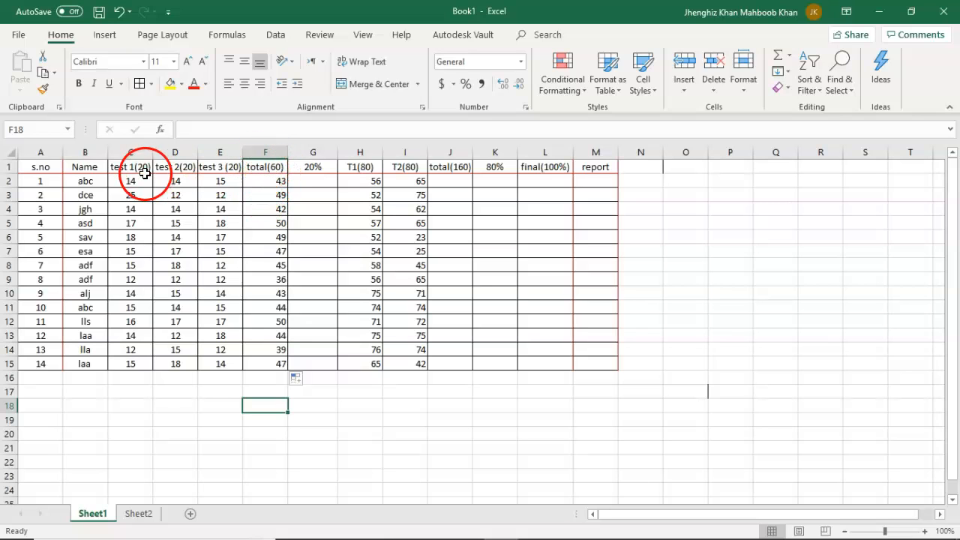
# Enter the formula =F2/60*20 in G2 to convert the first student's test total to 20%.
pyautogui.click(316, 178)
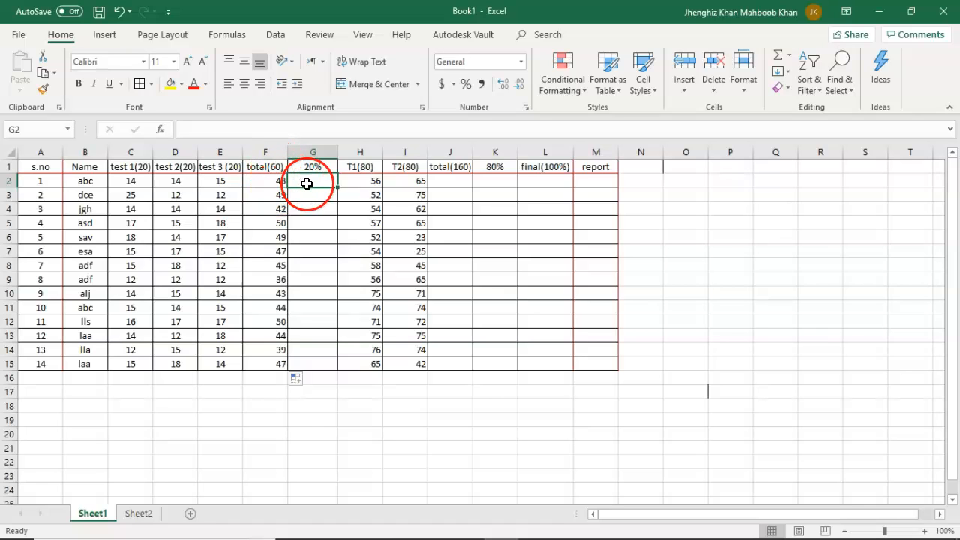
pyautogui.click(237, 131)
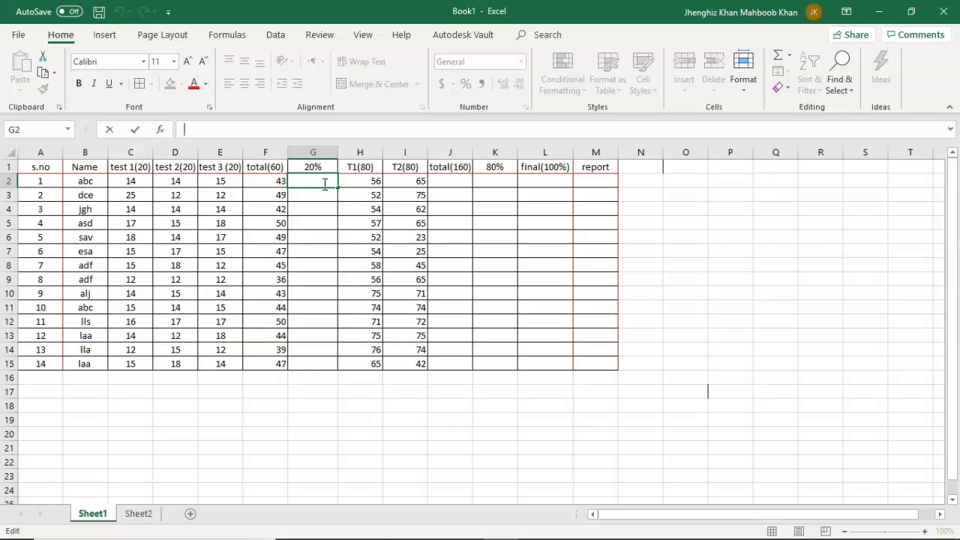
pyautogui.write('=')
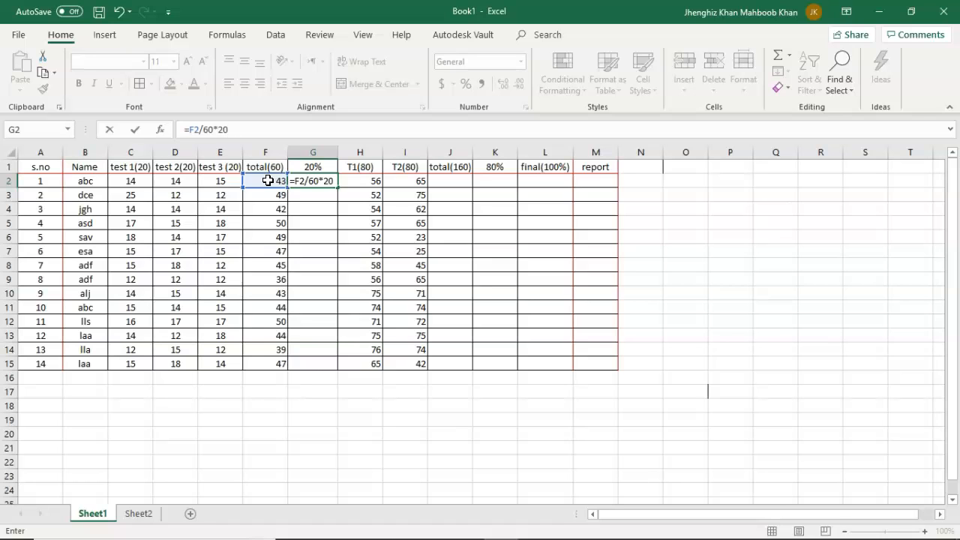
pyautogui.press('Return')
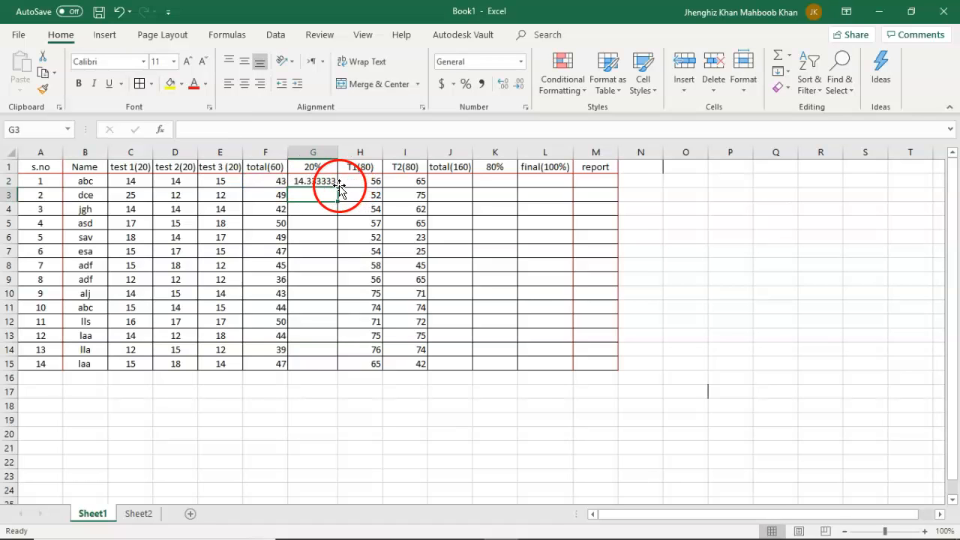
# Reduce the displayed decimals of the 20% result in G2 to two places.
pyautogui.click(330, 182)
pyautogui.click(322, 185)
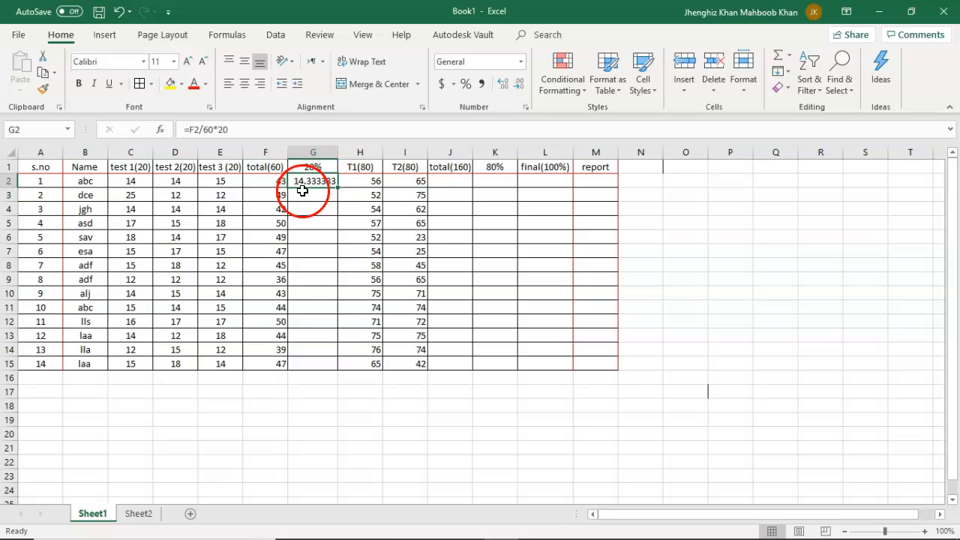
pyautogui.click(520, 85)
pyautogui.click(520, 86)
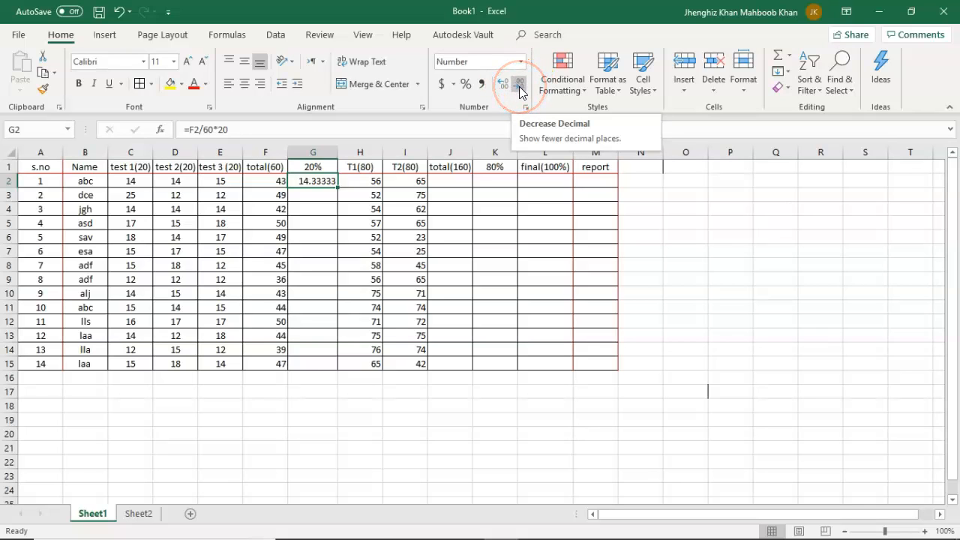
pyautogui.click(520, 86)
pyautogui.click(520, 86)
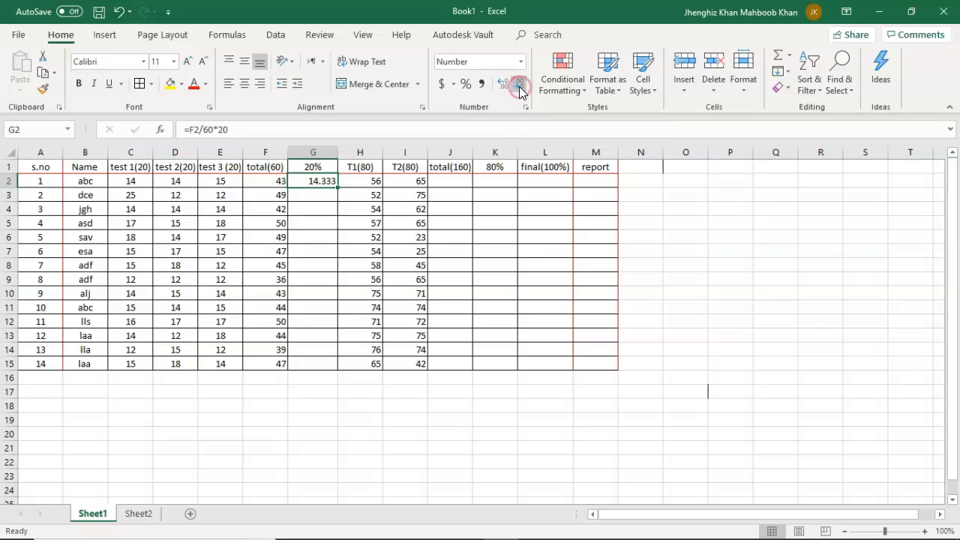
pyautogui.click(520, 87)
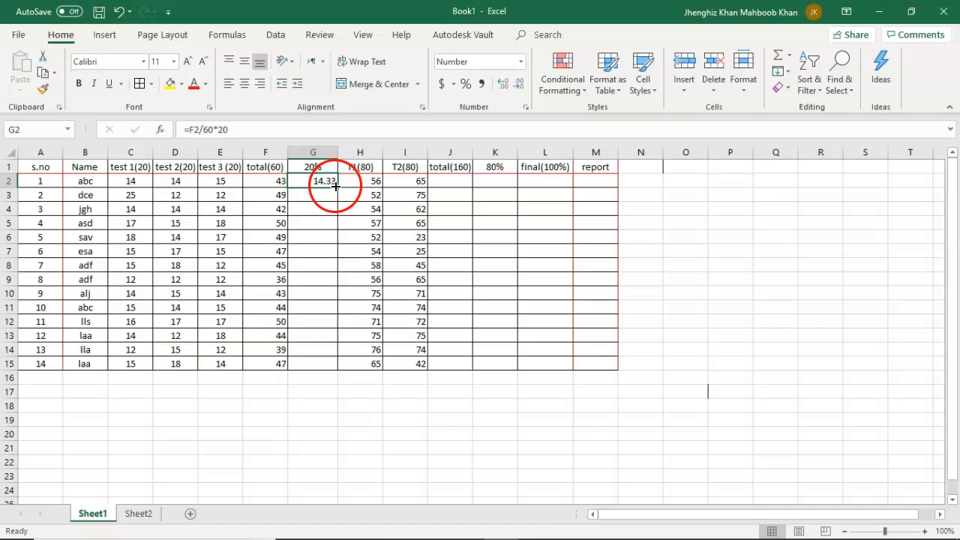
# Fill the 20% formula from G2 down through G15 and center the values in the cells.
pyautogui.moveTo(335, 186); pyautogui.dragTo(339, 369)
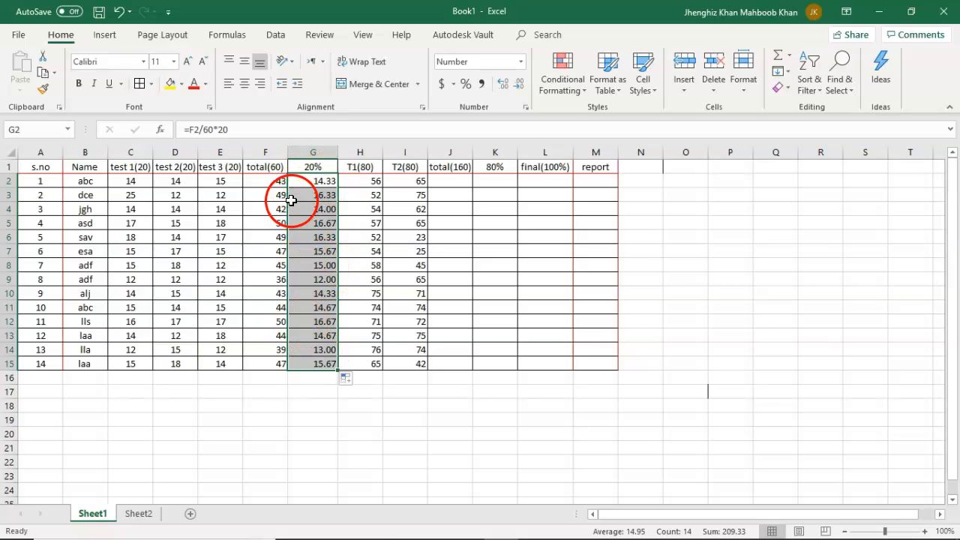
pyautogui.click(245, 85)
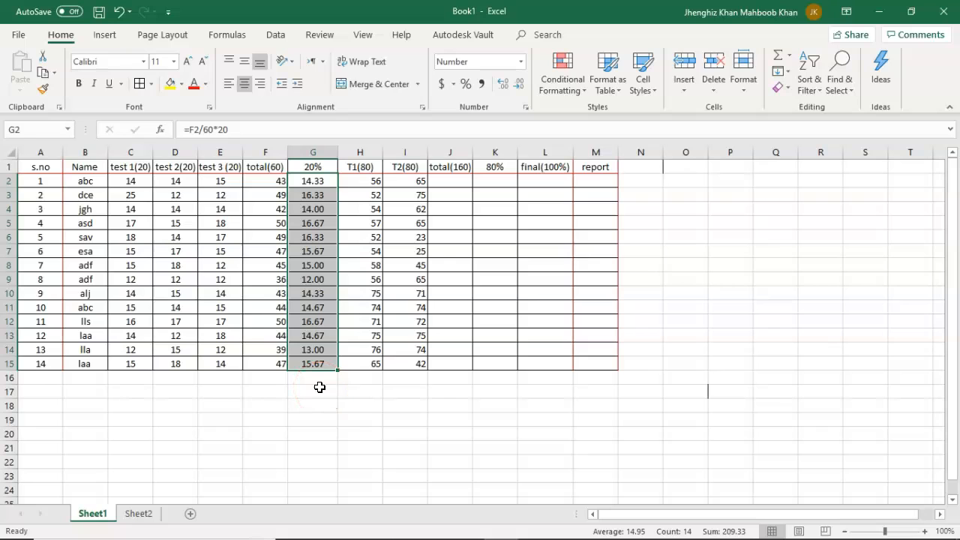
pyautogui.click(343, 403)
# Enter the formula =H2+I2 in J2 to add the first student's T1 and T2 marks.
pyautogui.click(445, 184)
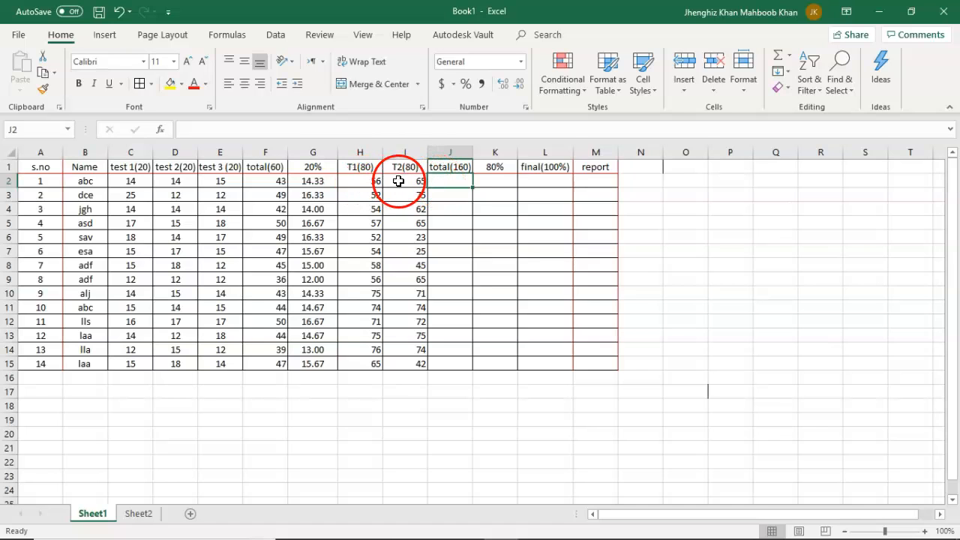
pyautogui.write('=')
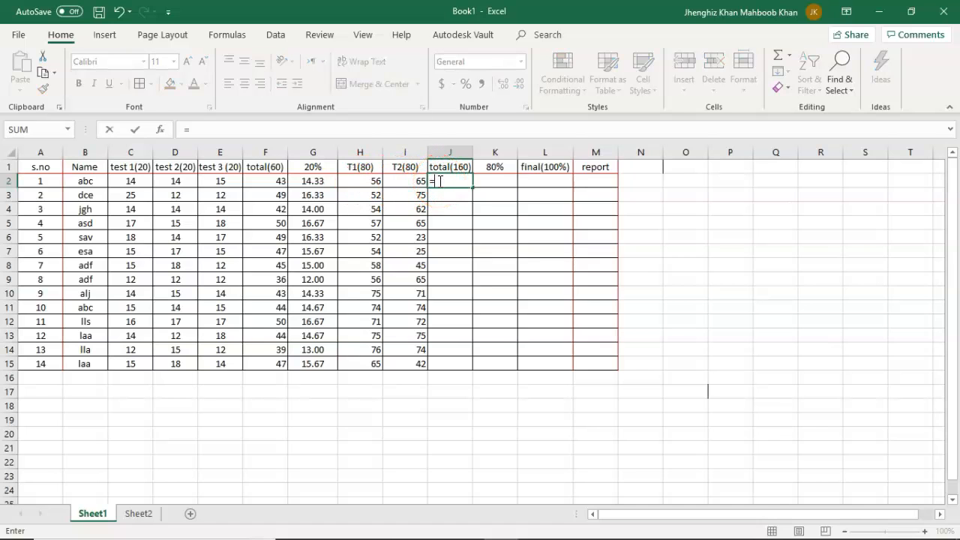
pyautogui.click(372, 181)
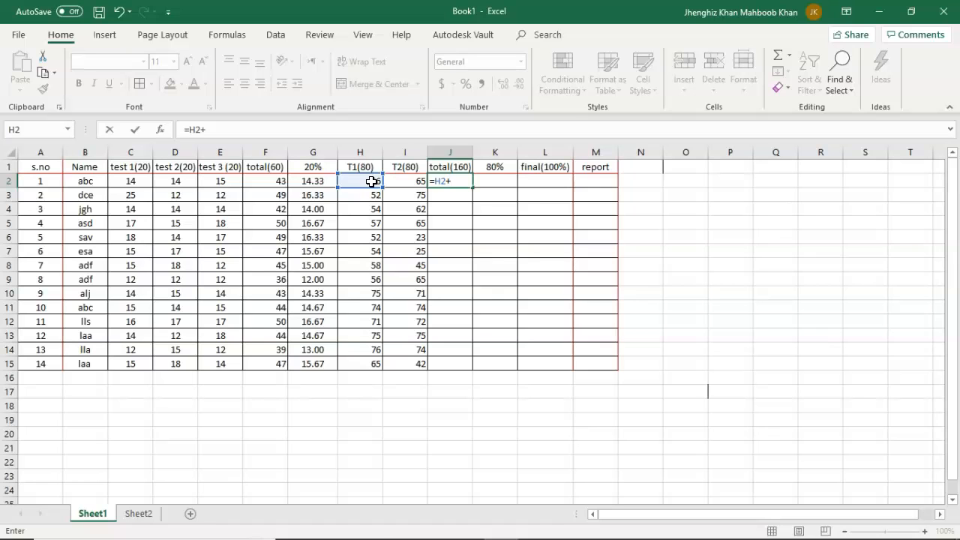
pyautogui.write('+')
pyautogui.click(401, 180)
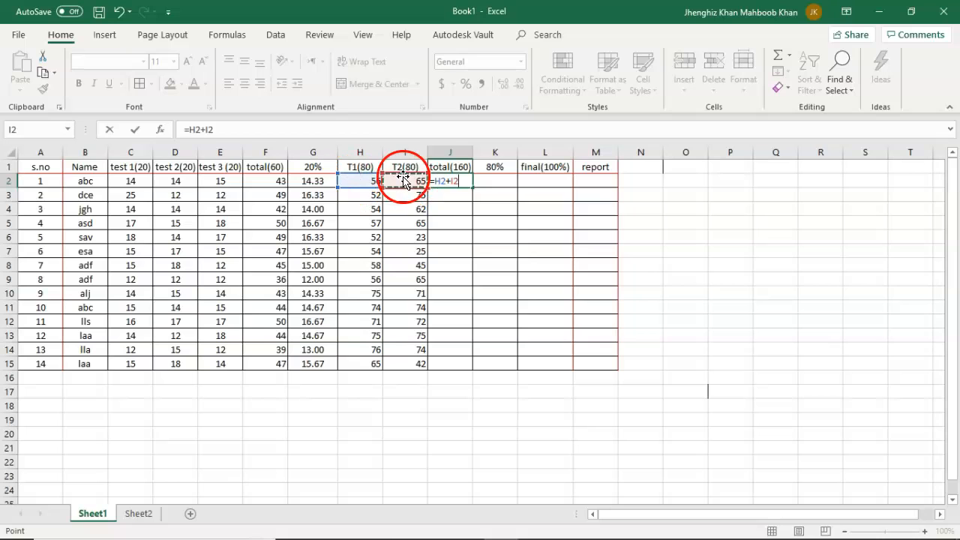
pyautogui.press('Return')
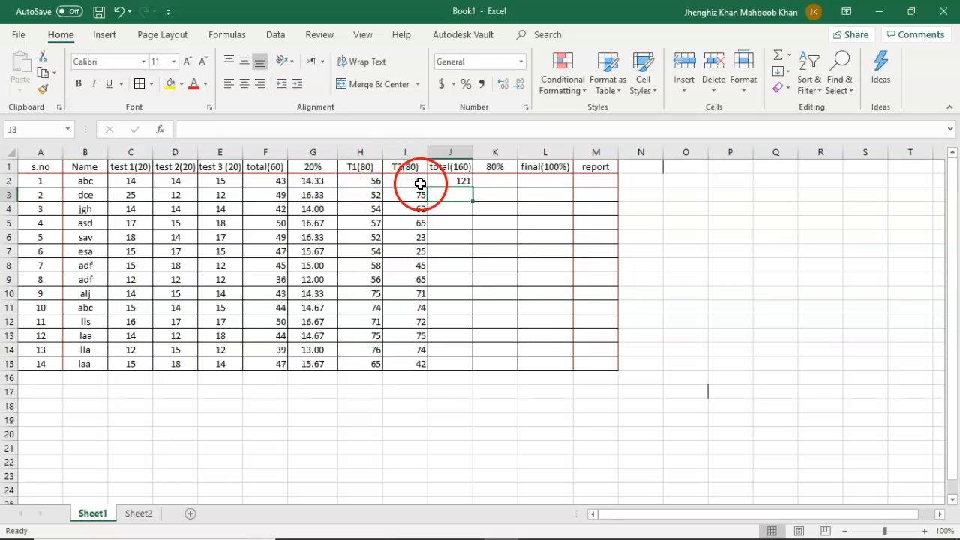
# Fill the total(160) formula from J2 down through J15 for all the students.
pyautogui.click(456, 181)
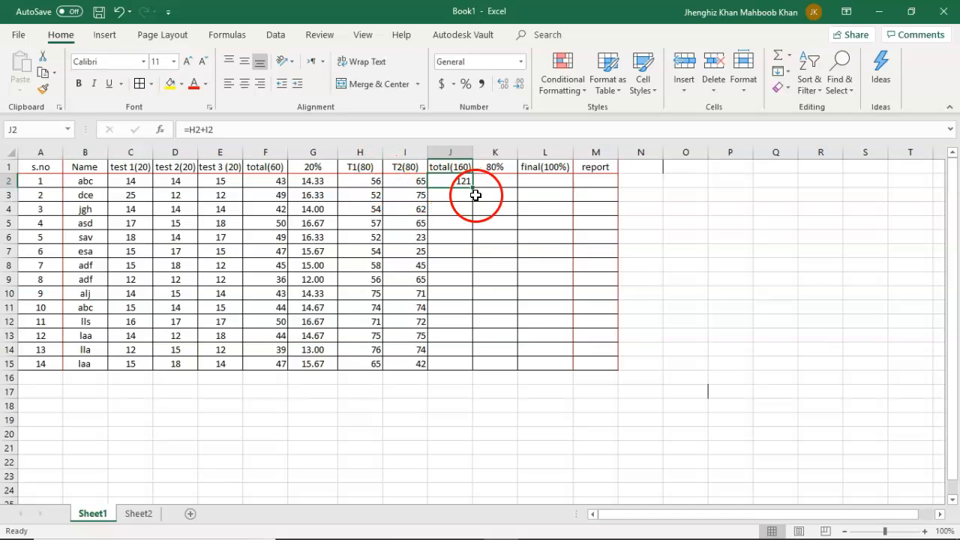
pyautogui.moveTo(473, 186); pyautogui.dragTo(471, 370)
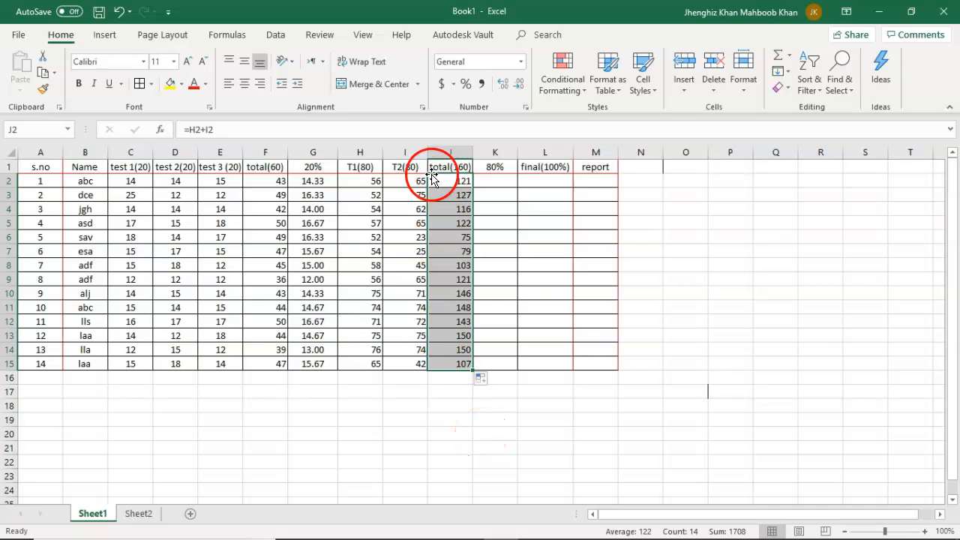
pyautogui.click(459, 389)
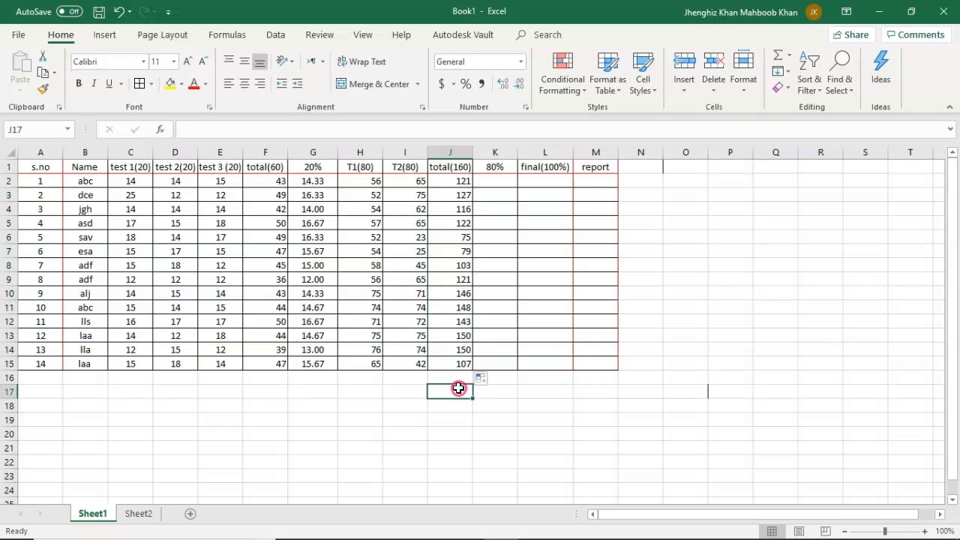
# Enter the formula =J2/160*80 in K2 to convert the first student's total(160) into the 80% mark.
pyautogui.click(493, 182)
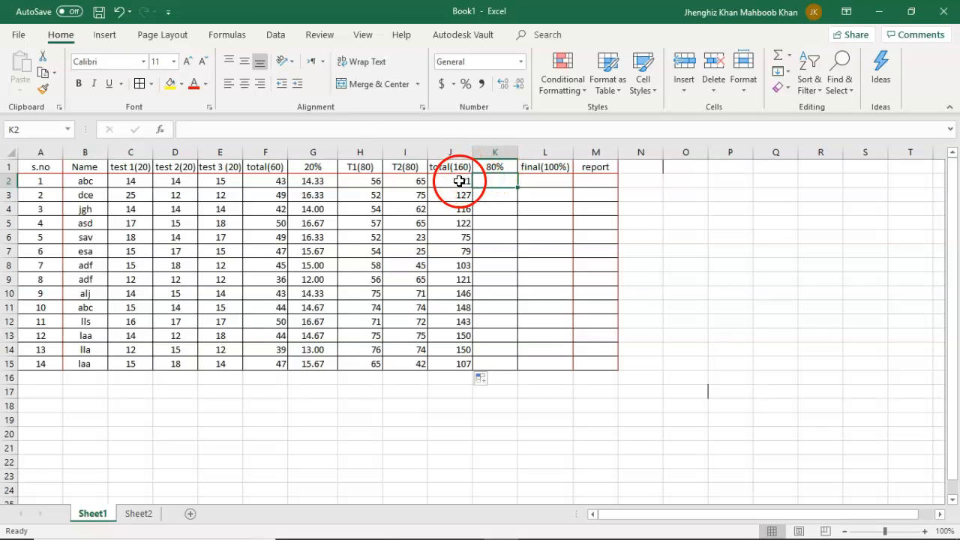
pyautogui.click(344, 131)
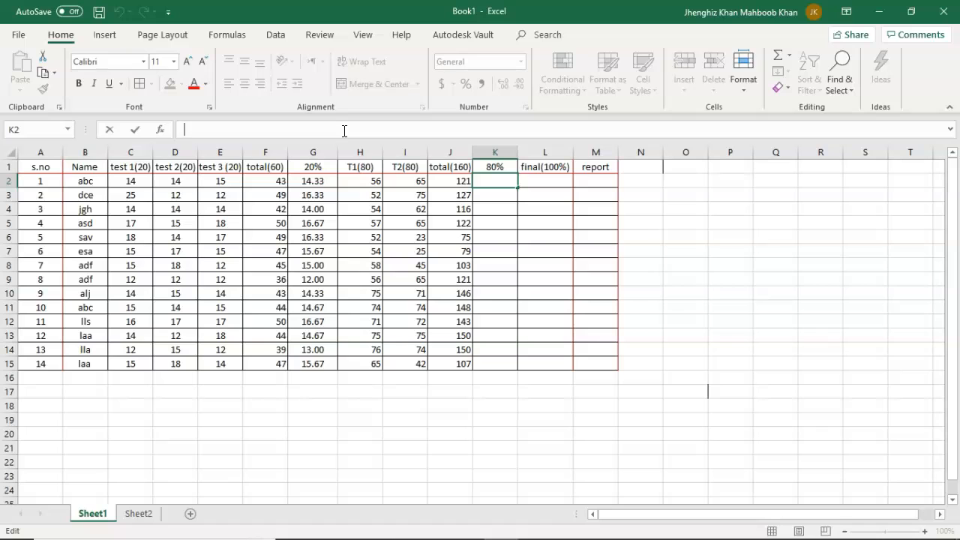
pyautogui.write('=')
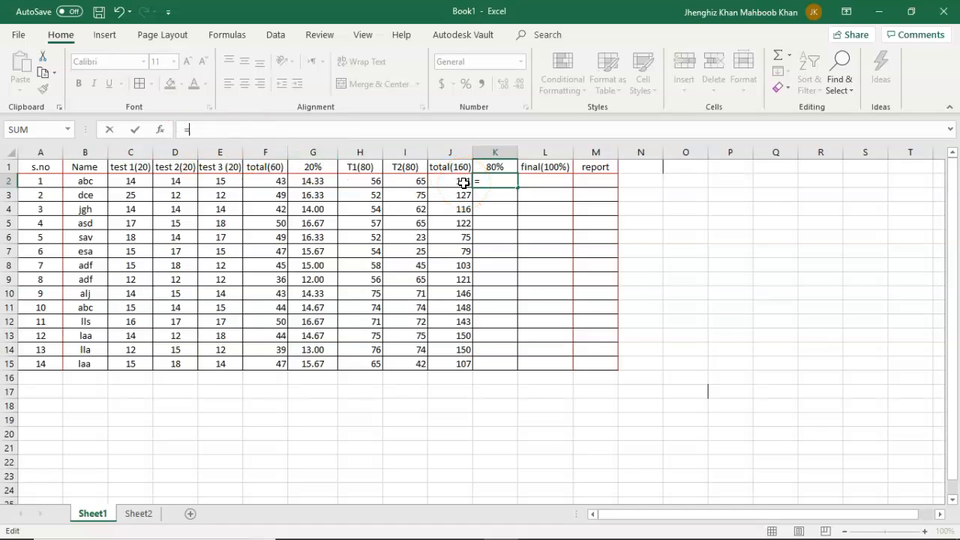
pyautogui.click(459, 181)
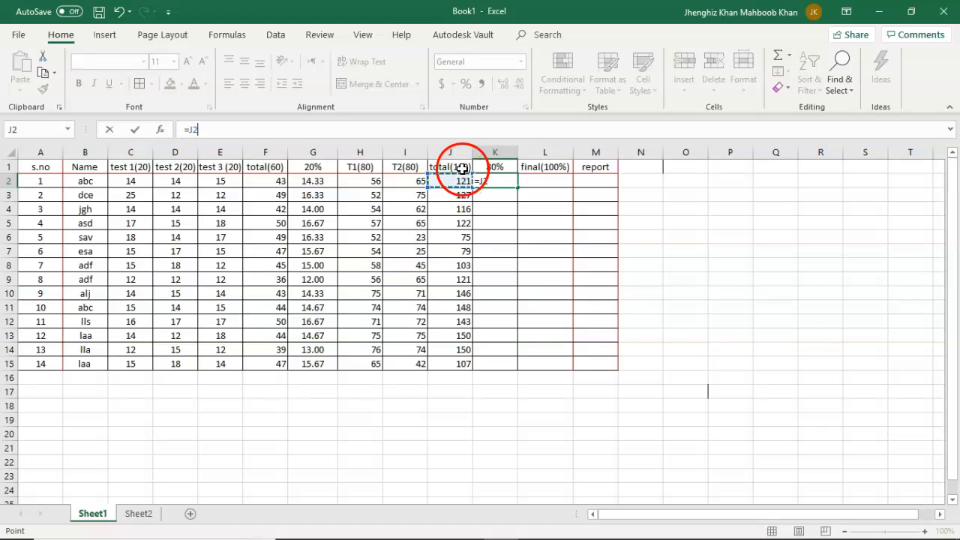
pyautogui.write('/')
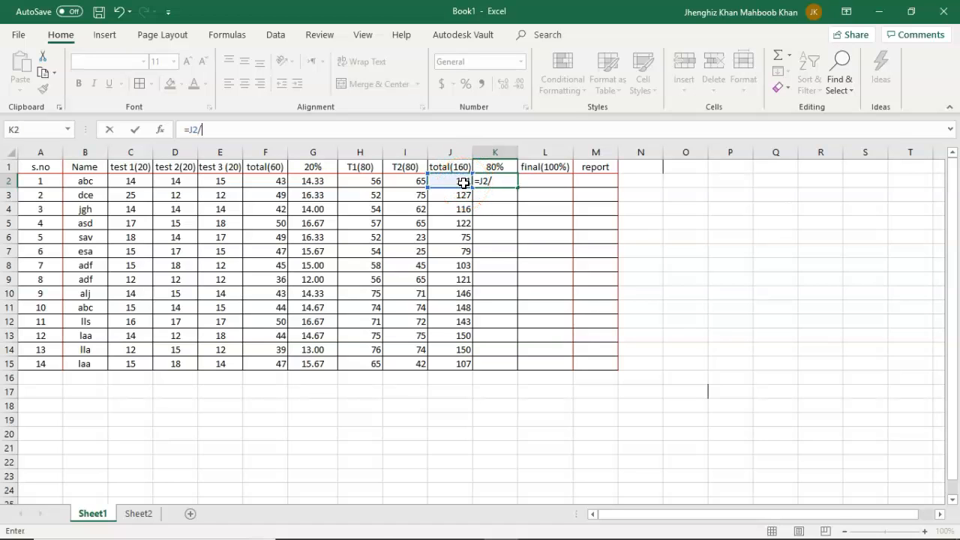
pyautogui.write('160')
pyautogui.write('*80')
pyautogui.press('Return')
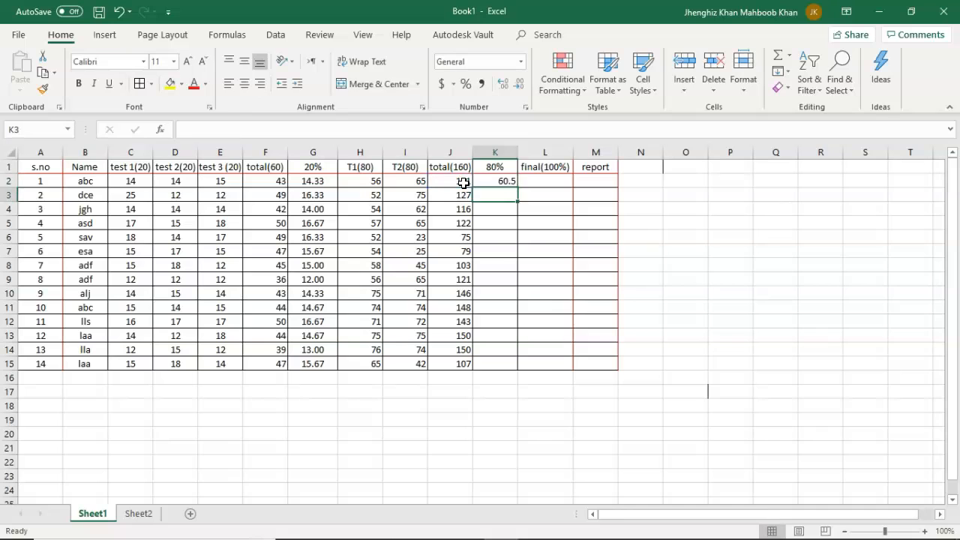
# Fill the 80% formula from K2 down through K15 for all the students.
pyautogui.click(501, 184)
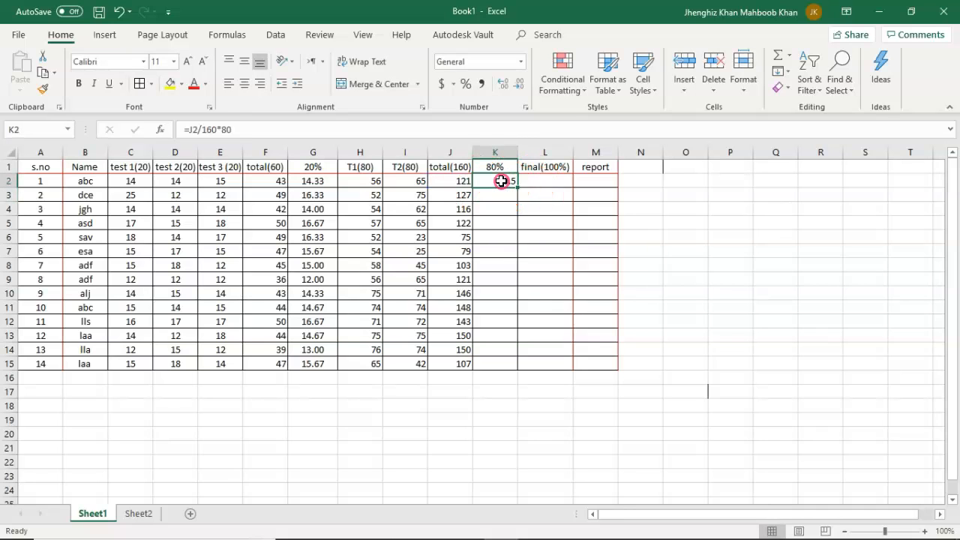
pyautogui.moveTo(516, 187); pyautogui.dragTo(522, 373)
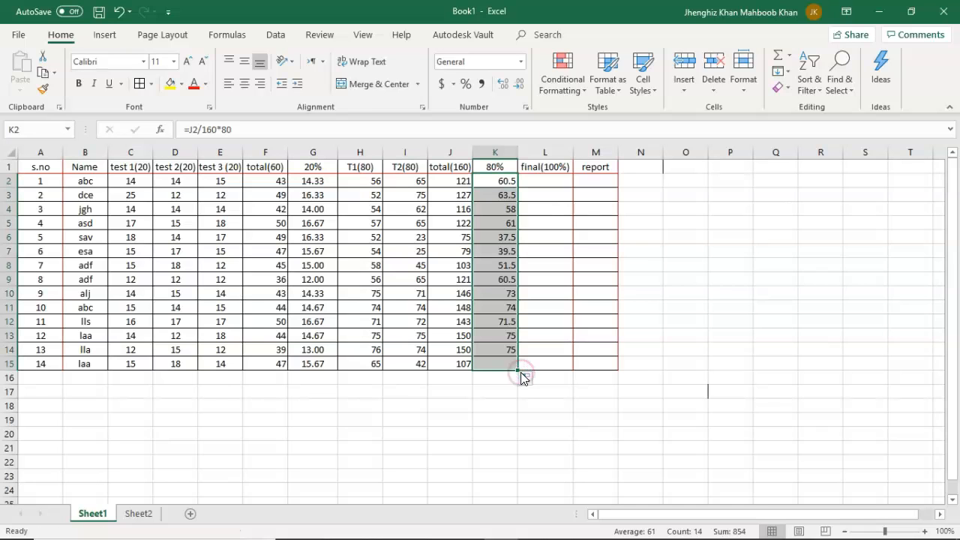
pyautogui.click(507, 434)
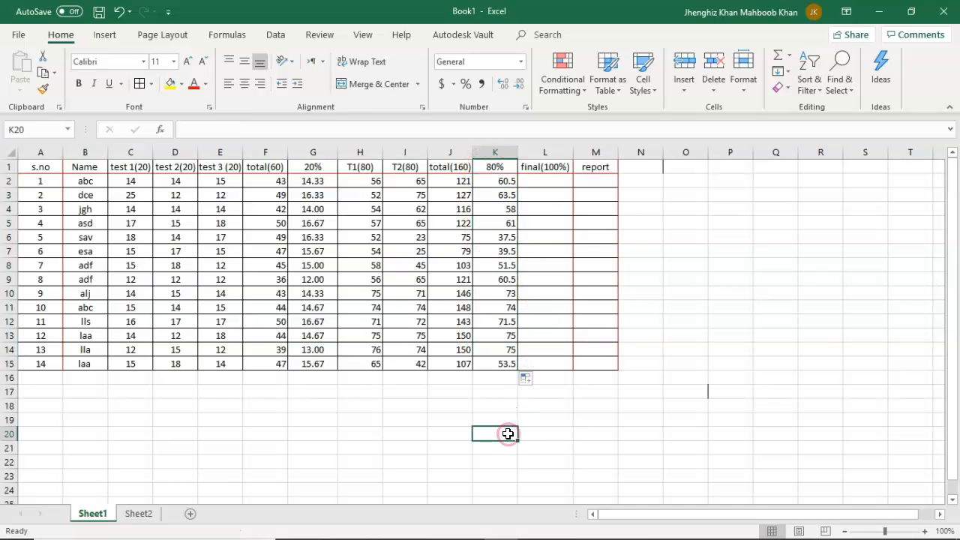
# Enter the formula =G2+K2 in L2 to add the first student's 20% and 80% marks as the final(100%) result.
pyautogui.click(556, 181)
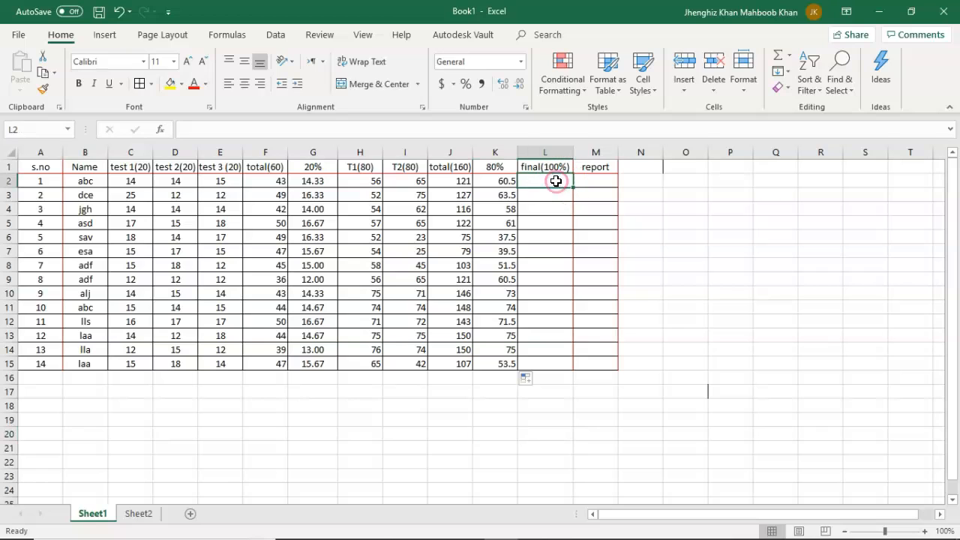
pyautogui.click(504, 186)
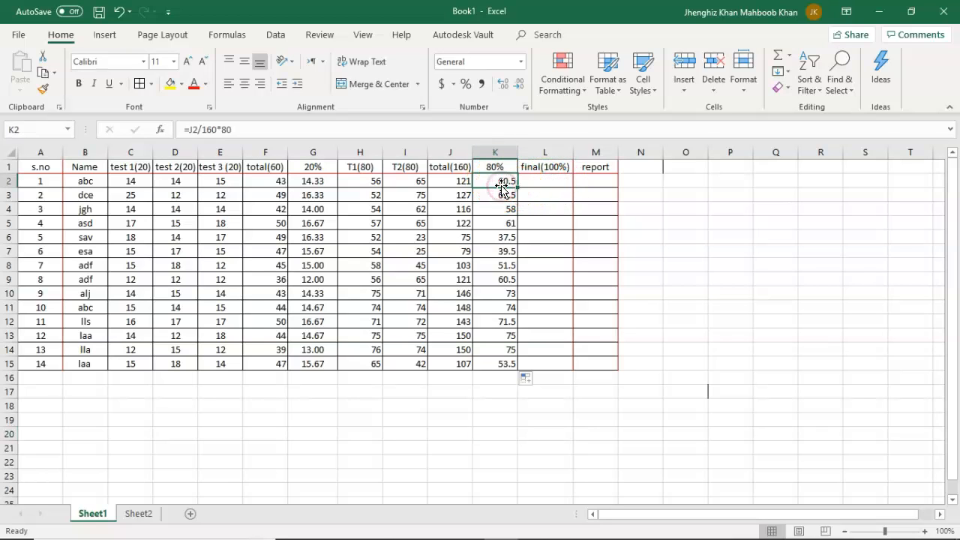
pyautogui.click(311, 180)
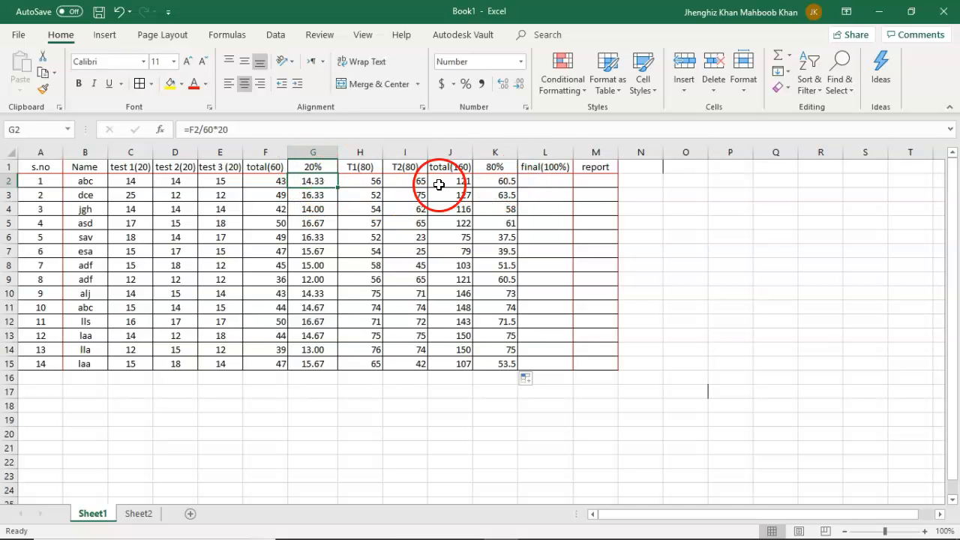
pyautogui.click(544, 180)
pyautogui.write('=')
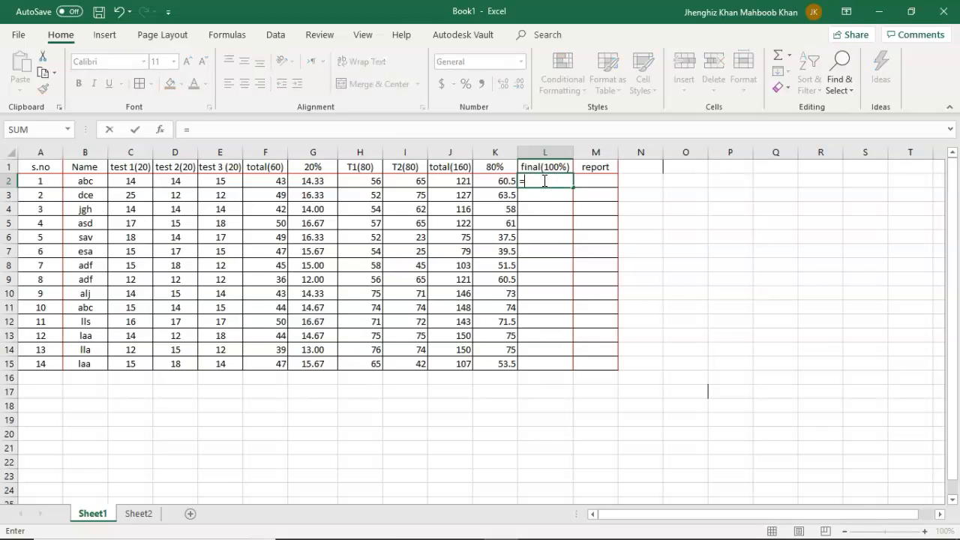
pyautogui.click(321, 183)
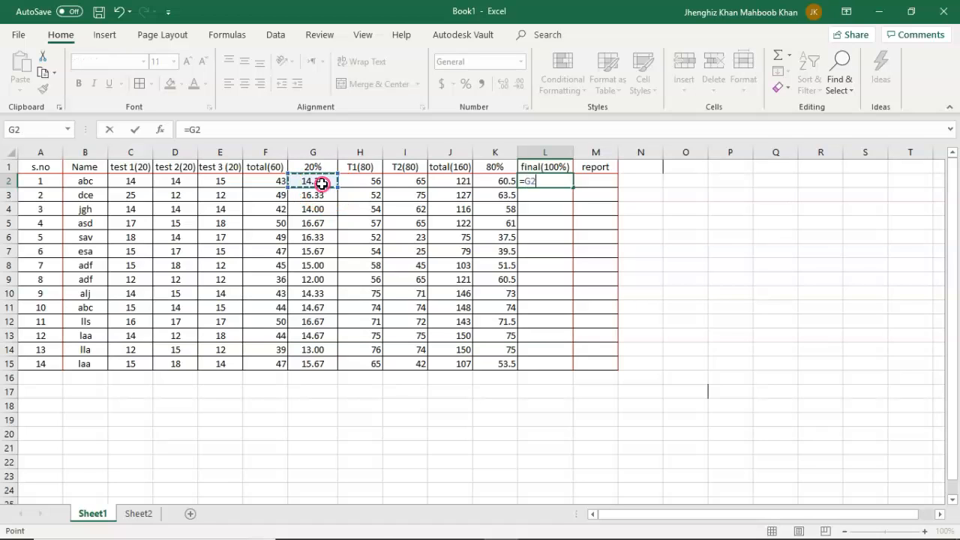
pyautogui.write('+')
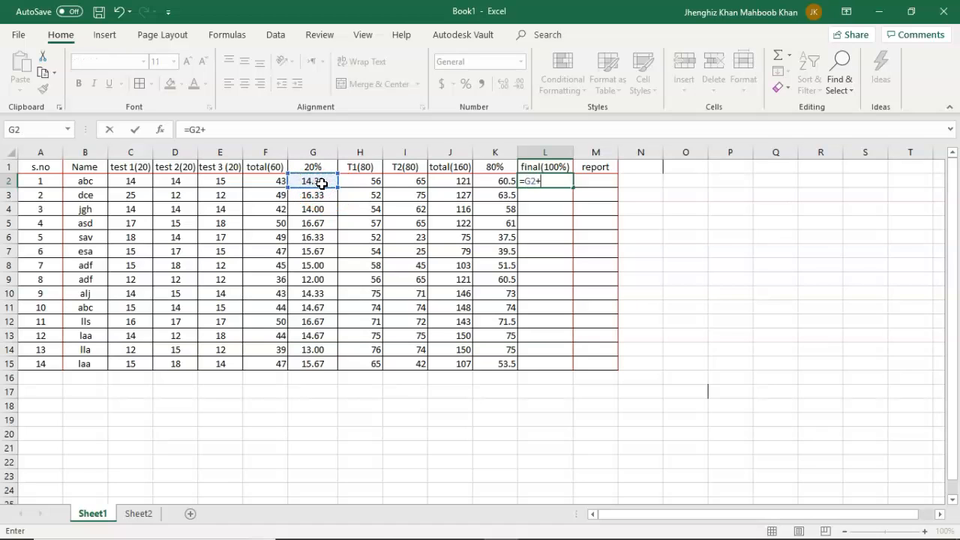
pyautogui.click(501, 180)
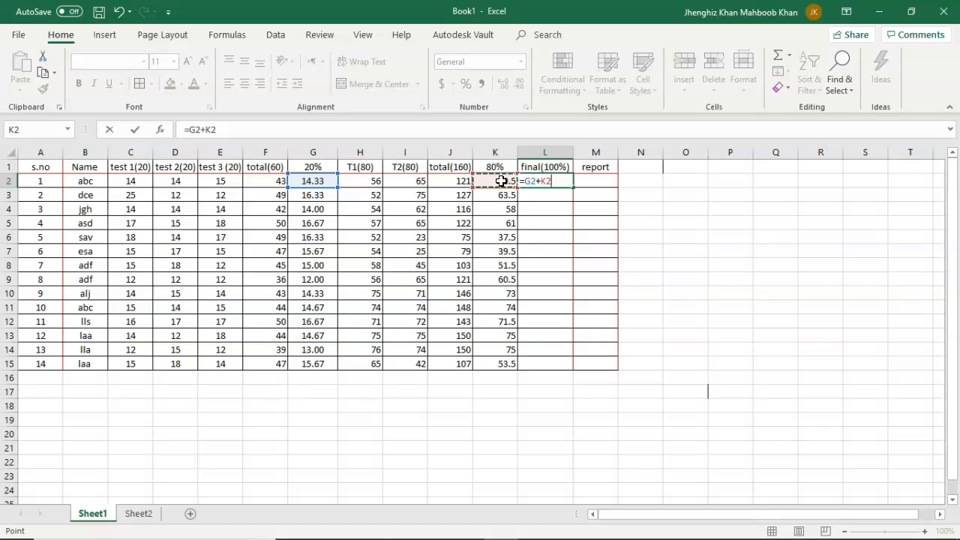
pyautogui.press('Return')
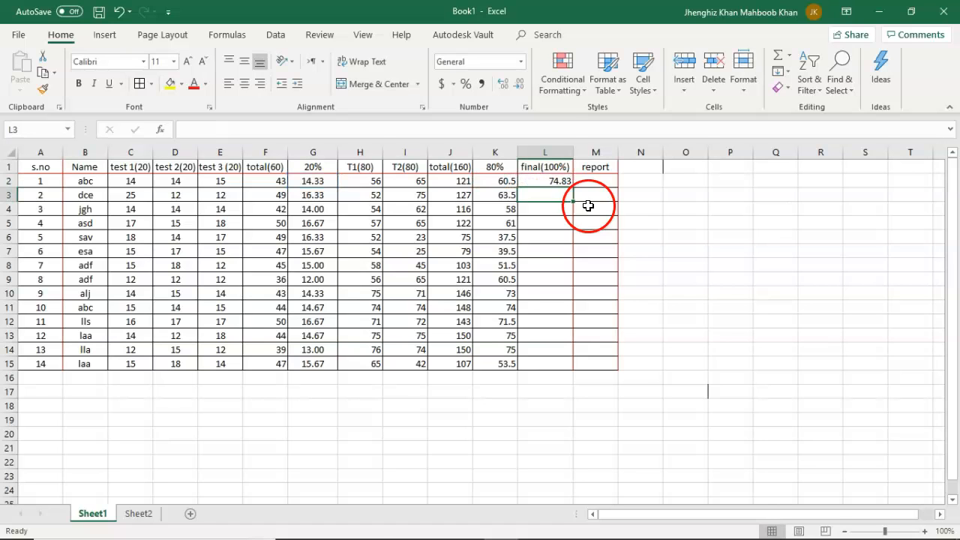
# Show the final result in L2 without decimals and fill its formula down through L15.
pyautogui.click(558, 181)
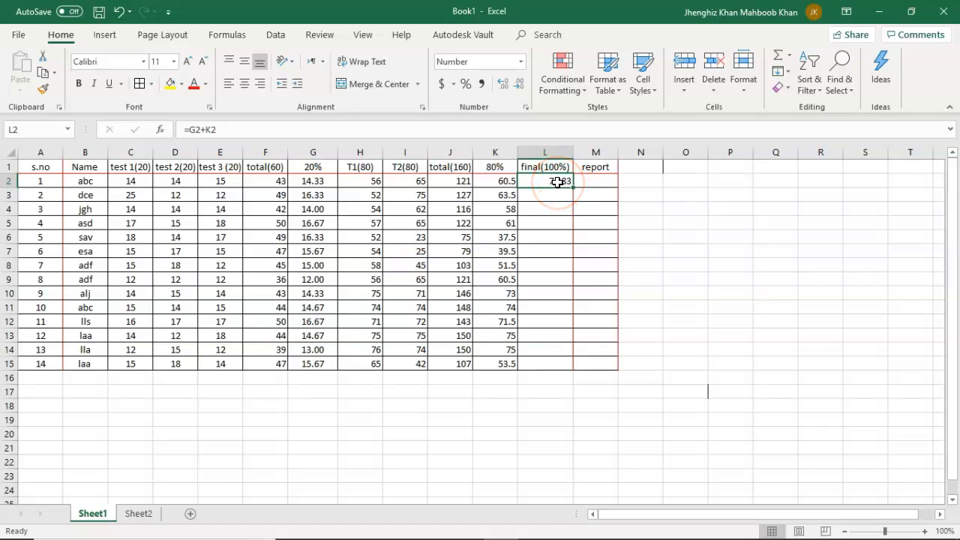
pyautogui.click(521, 85)
pyautogui.click(521, 84)
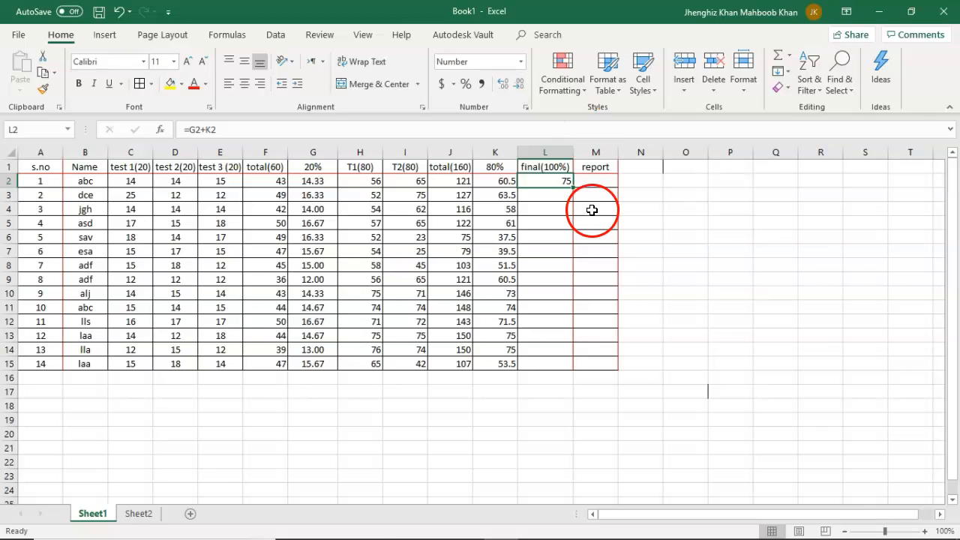
pyautogui.moveTo(573, 188); pyautogui.dragTo(576, 371)
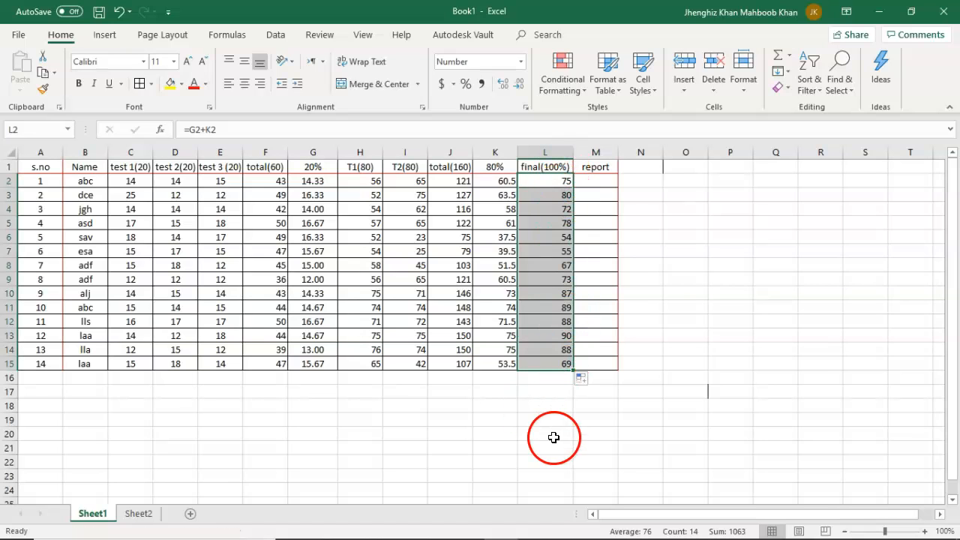
pyautogui.click(707, 410)
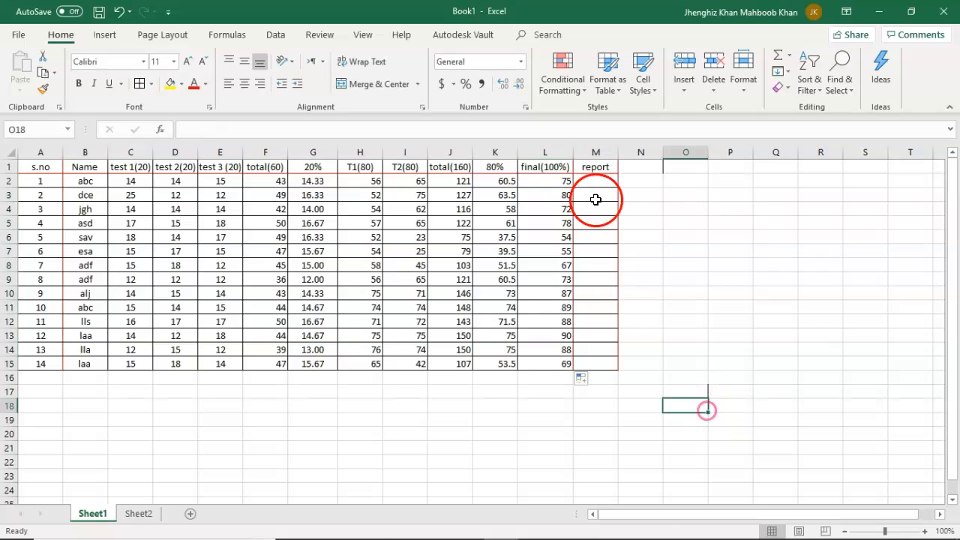
# Enter the formula =IF(L2<70,"FAIL","PASS") in M2 to grade the first student's final mark in the report column.
pyautogui.click(593, 182)
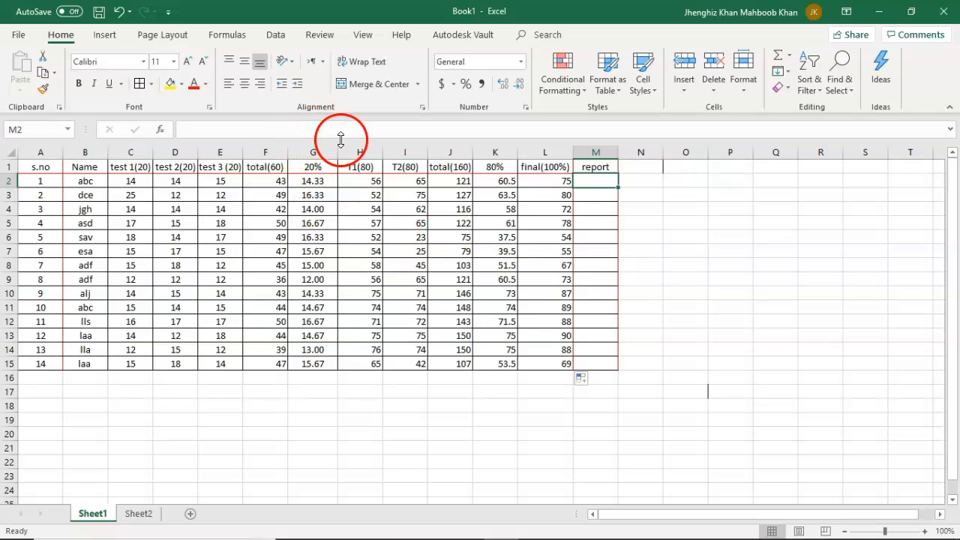
pyautogui.click(316, 131)
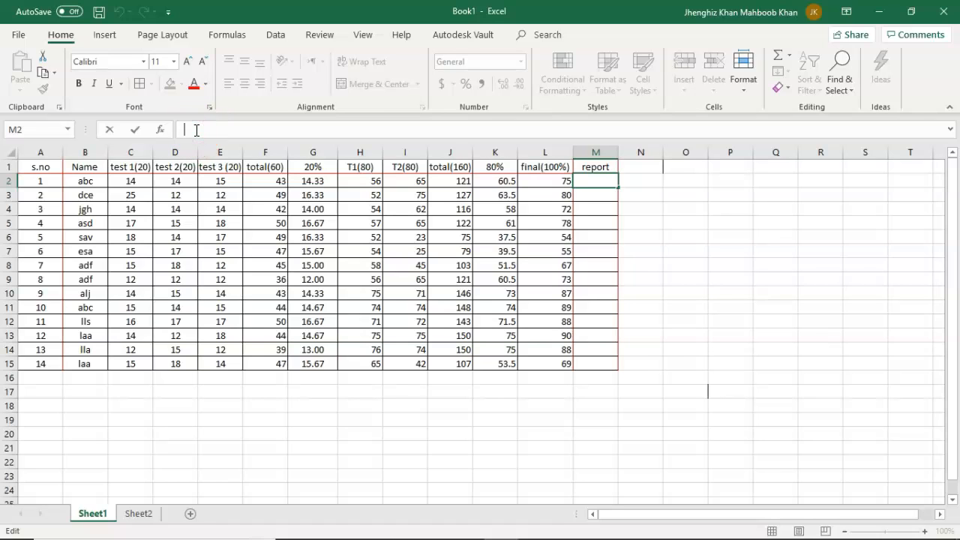
pyautogui.write('=')
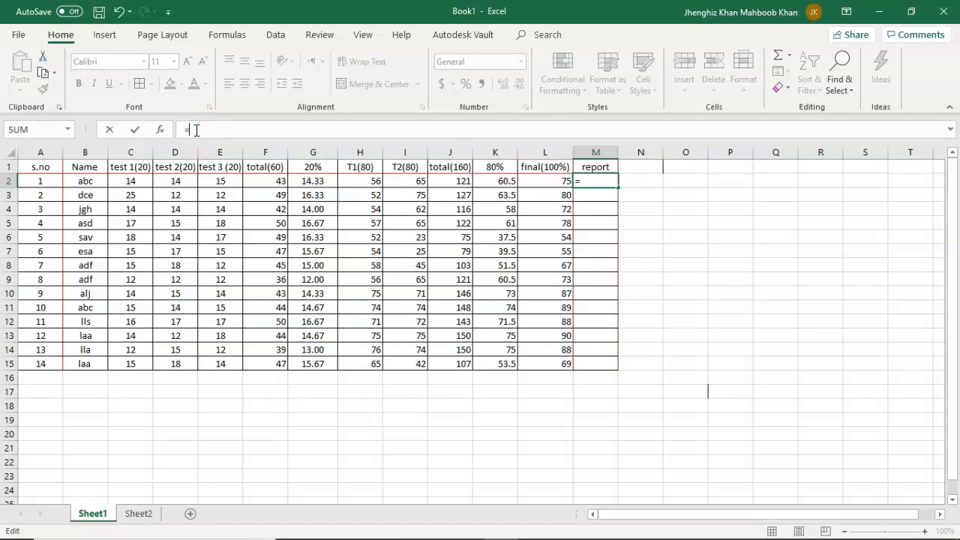
pyautogui.write('IF')
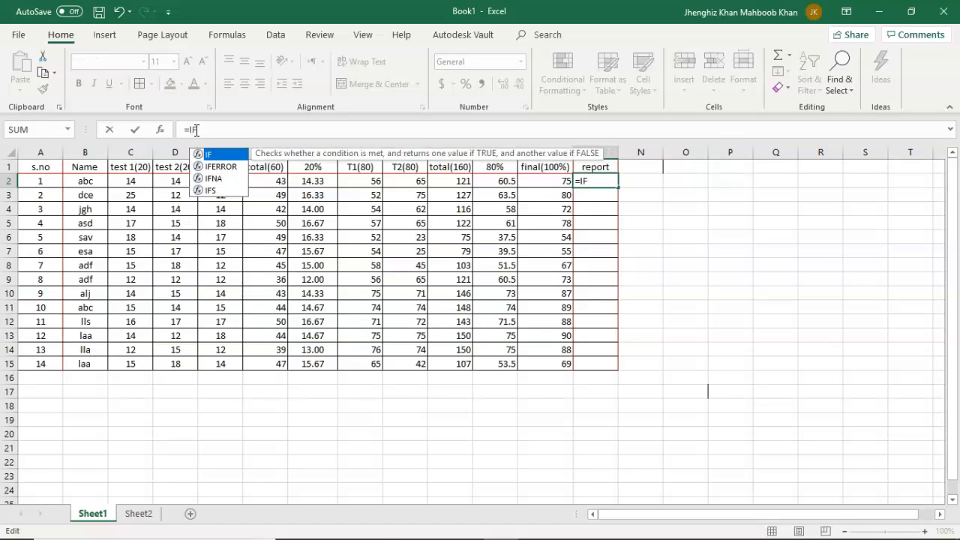
pyautogui.write('(')
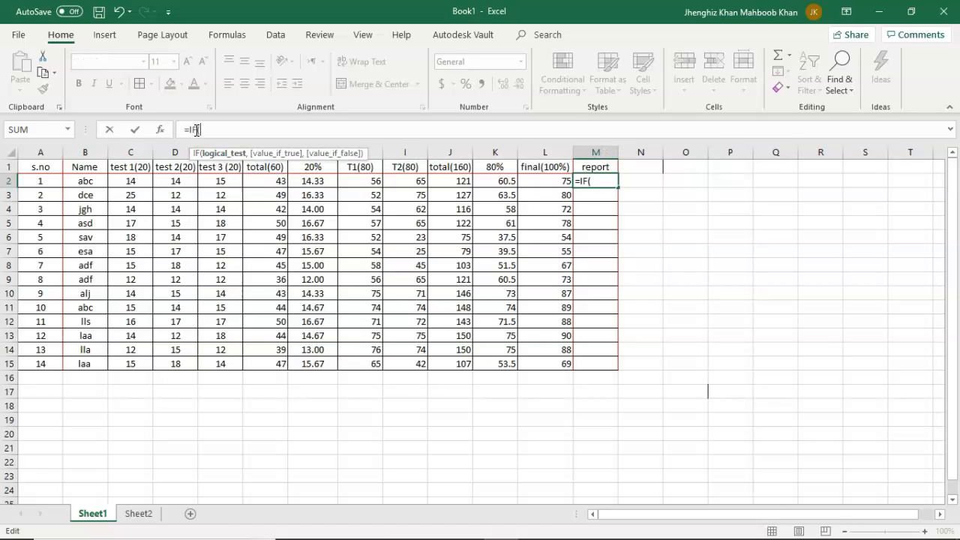
pyautogui.click(563, 181)
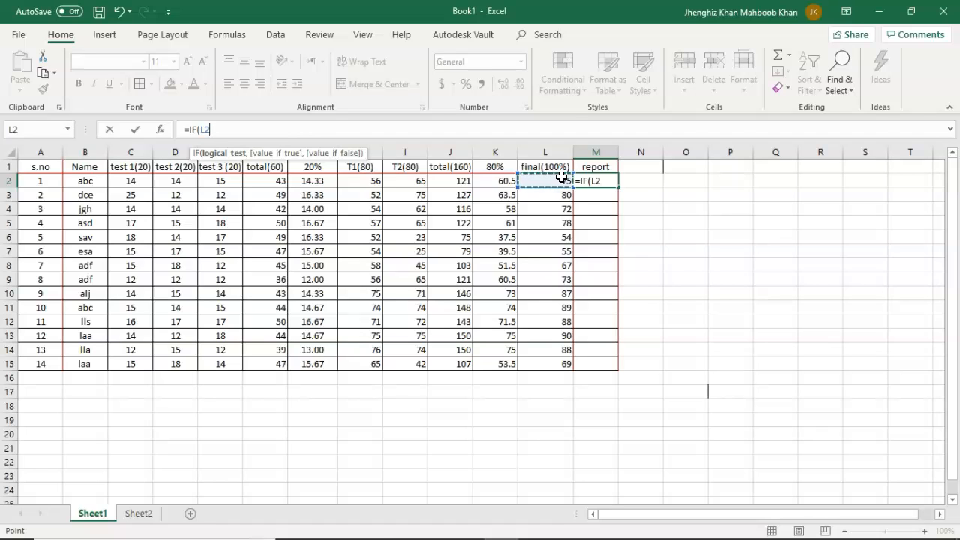
pyautogui.write('<70')
pyautogui.write(',')
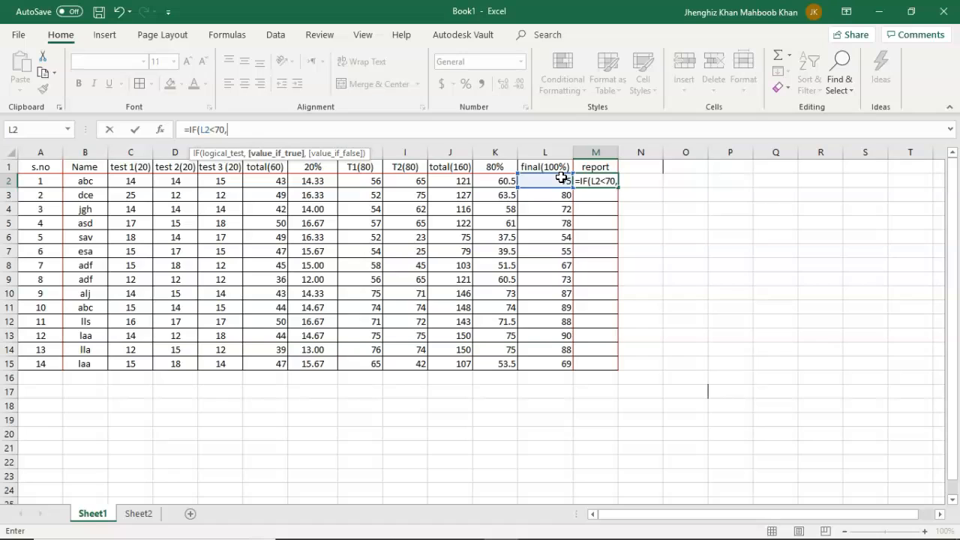
pyautogui.write('"FAIL')
pyautogui.write(',')
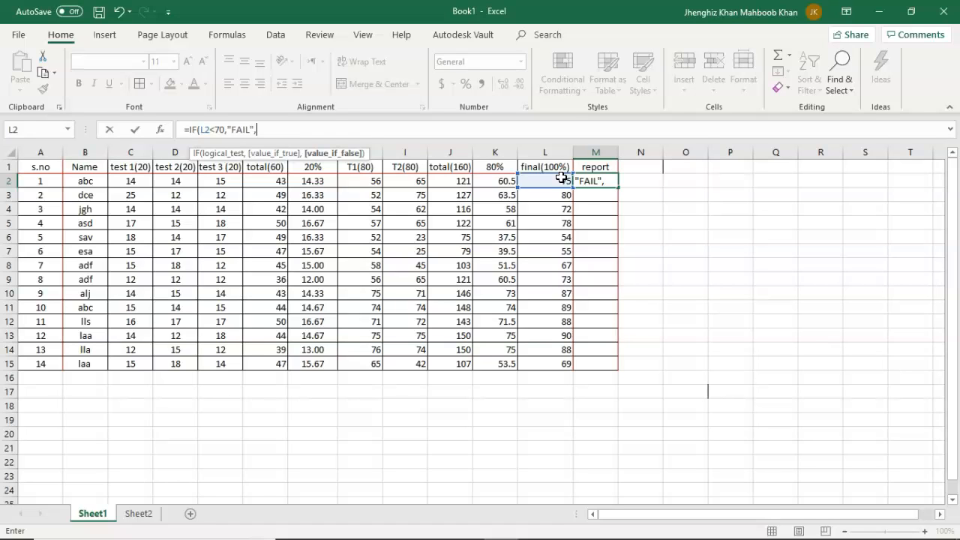
pyautogui.write('"PASS"')
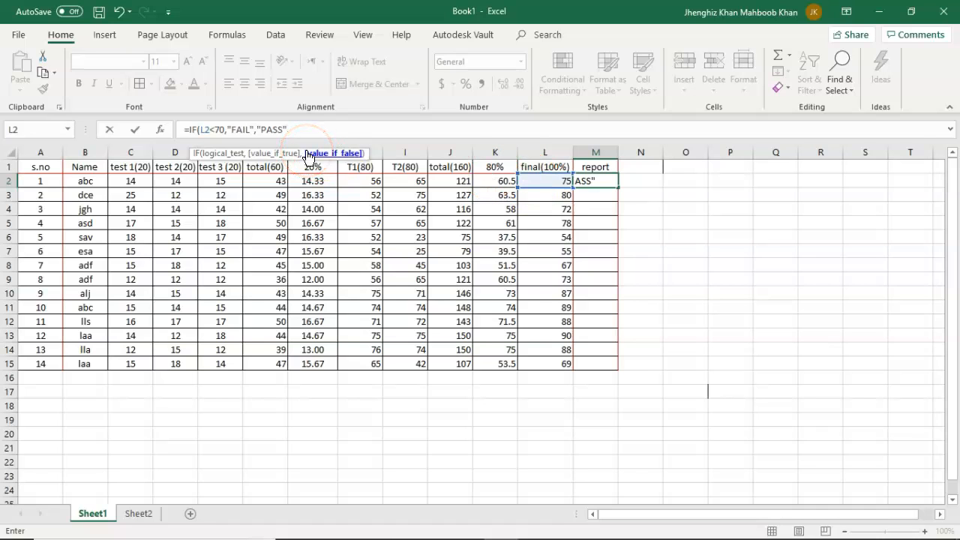
pyautogui.write(')')
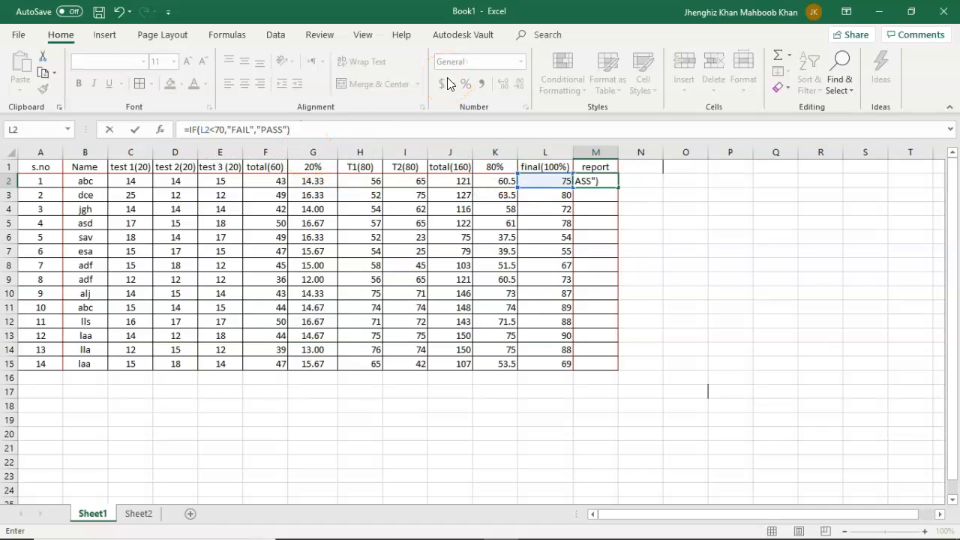
pyautogui.press('Return')
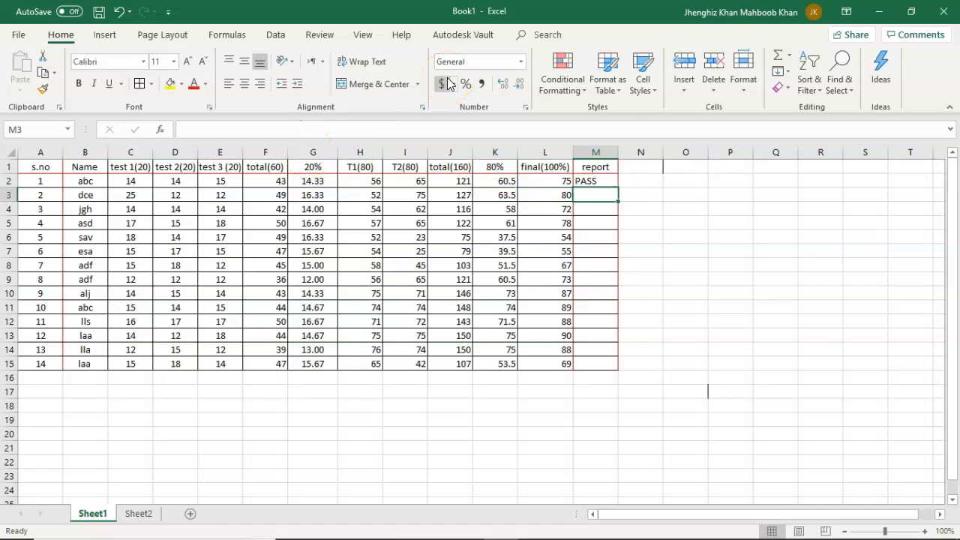
# Fill the pass/fail formula from M2 down through M15 for all the students.
pyautogui.click(604, 182)
pyautogui.moveTo(619, 188); pyautogui.dragTo(624, 369)
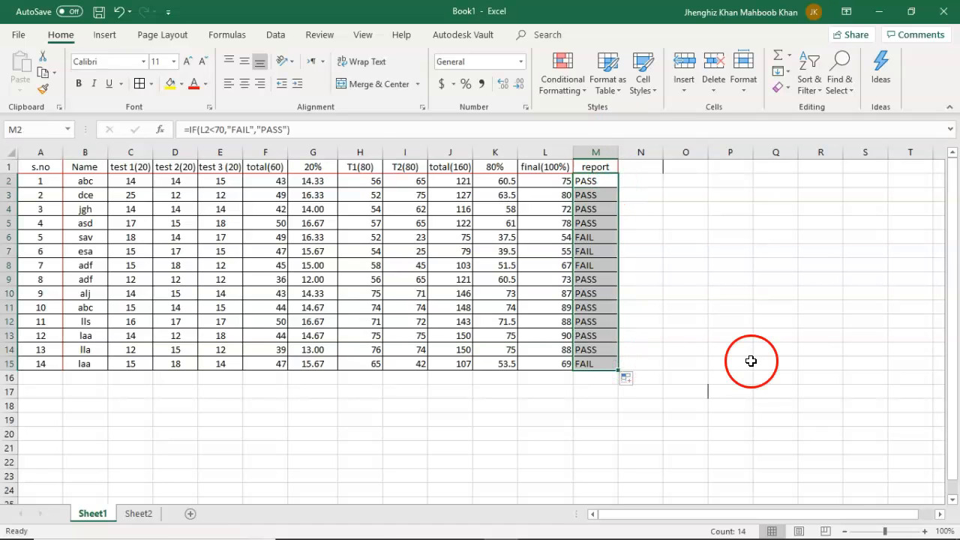
pyautogui.click(686, 239)
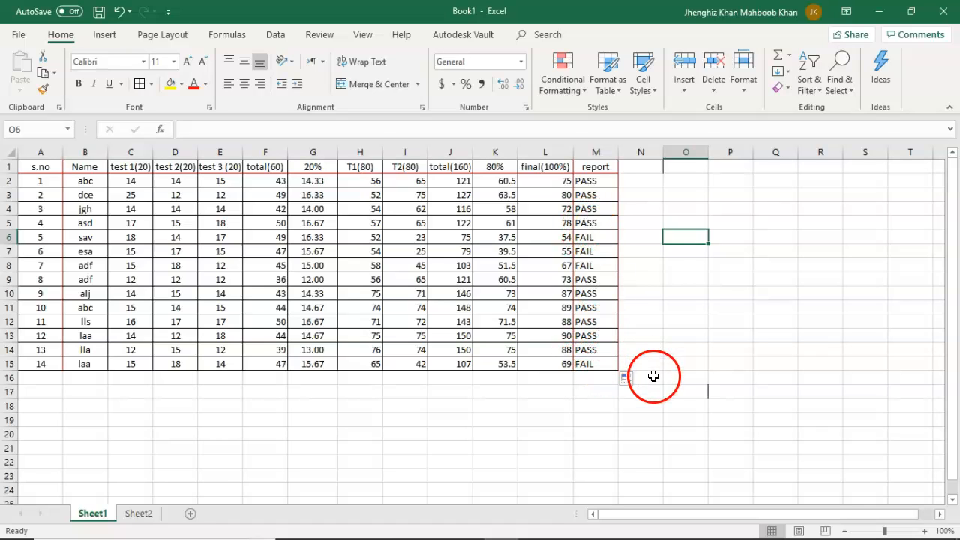
pyautogui.click(312, 433)
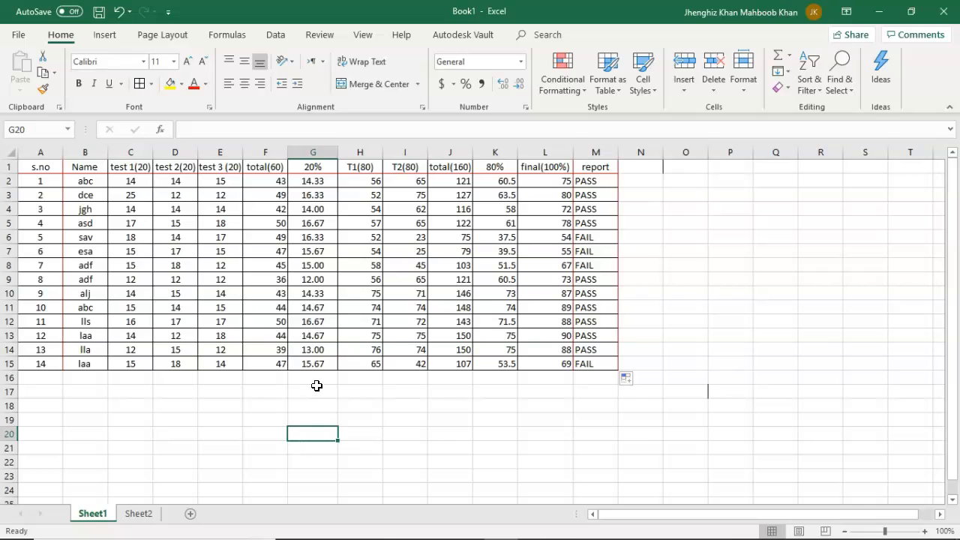